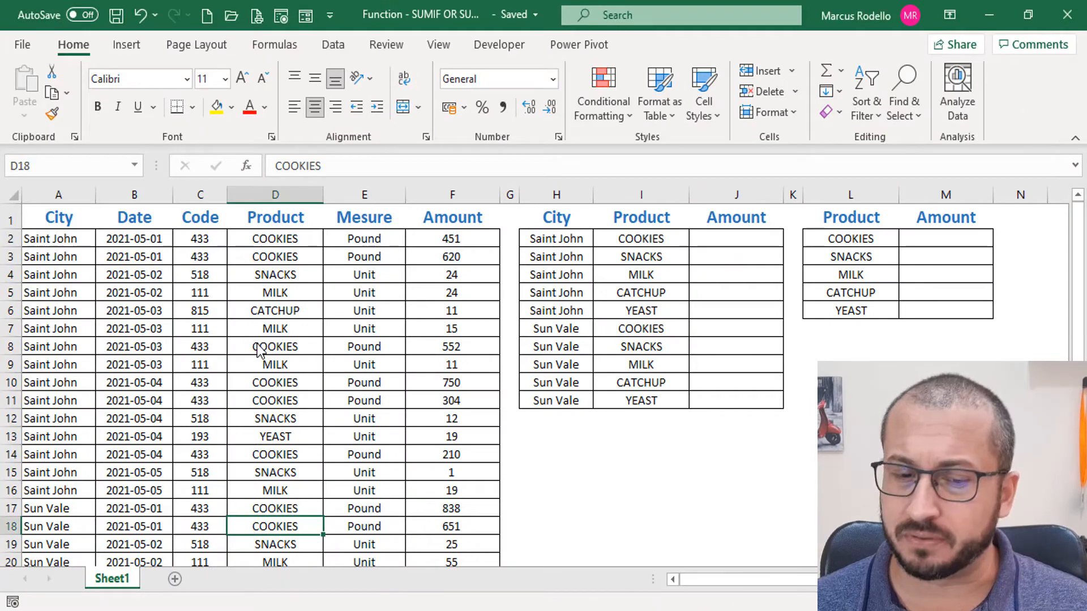
# - Narrow column D of the source data table slightly
pyautogui.moveTo(324, 194); pyautogui.dragTo(315, 195)
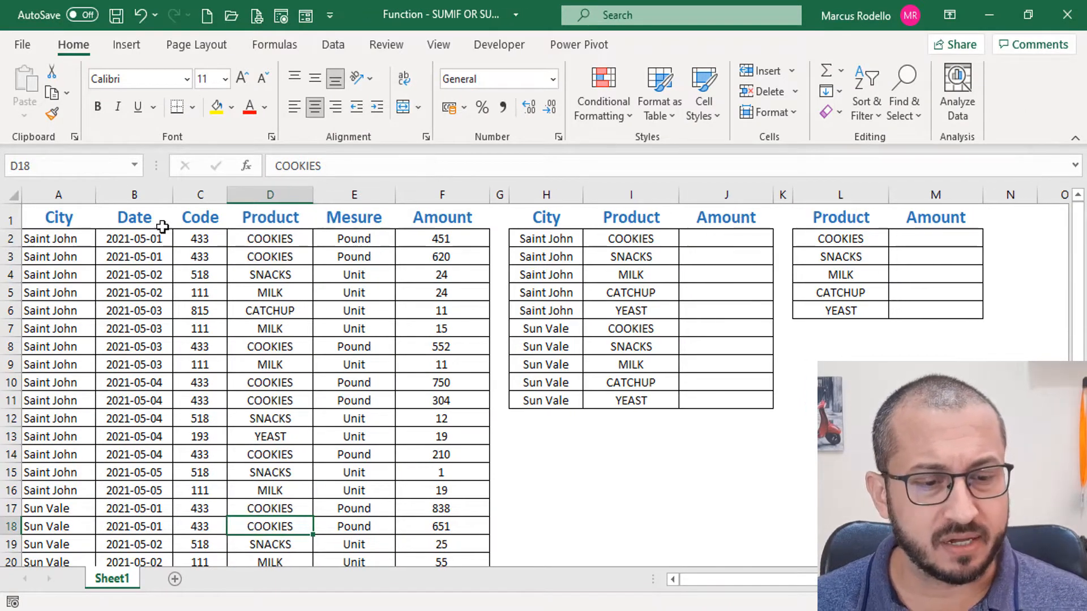
# - Examine the columns of the source data table and the summary table by City, Product and Amount in columns H to J
pyautogui.click(63, 274)
pyautogui.click(59, 555)
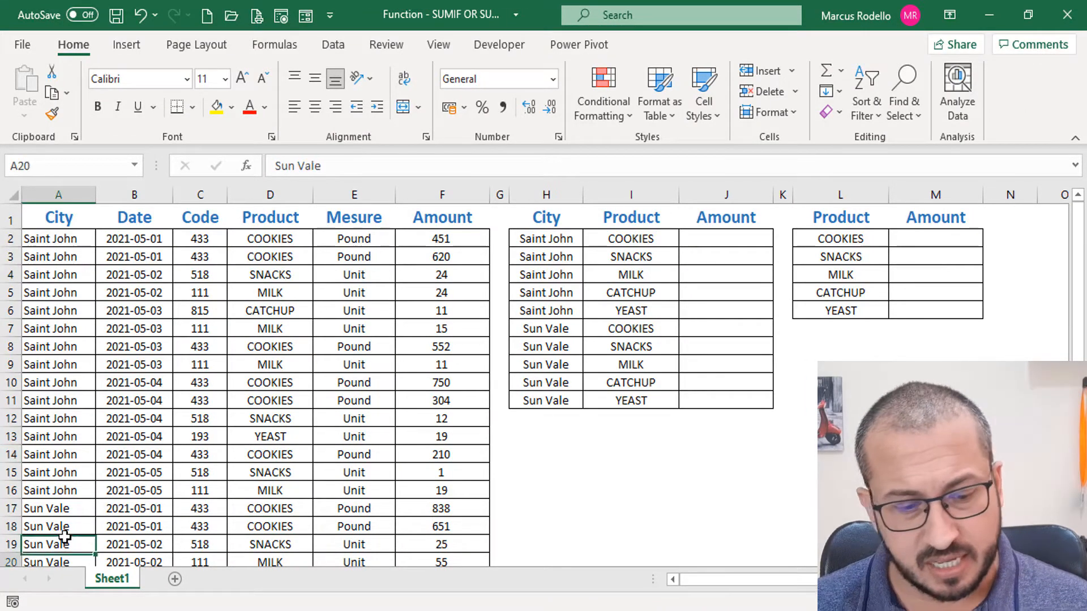
pyautogui.click(61, 433)
pyautogui.click(140, 316)
pyautogui.click(200, 258)
pyautogui.click(254, 242)
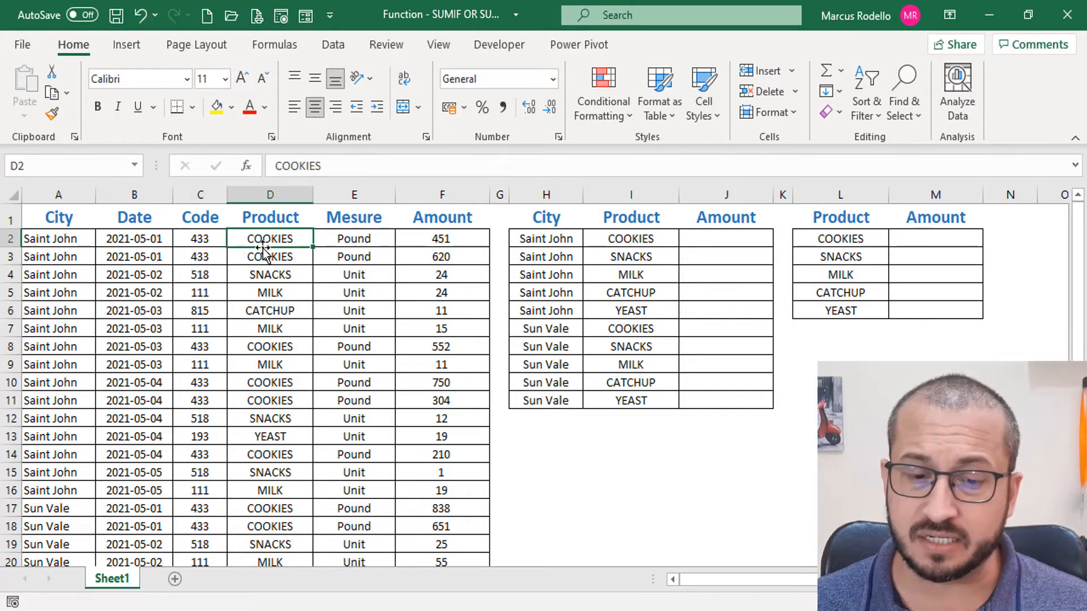
pyautogui.click(340, 242)
pyautogui.click(442, 244)
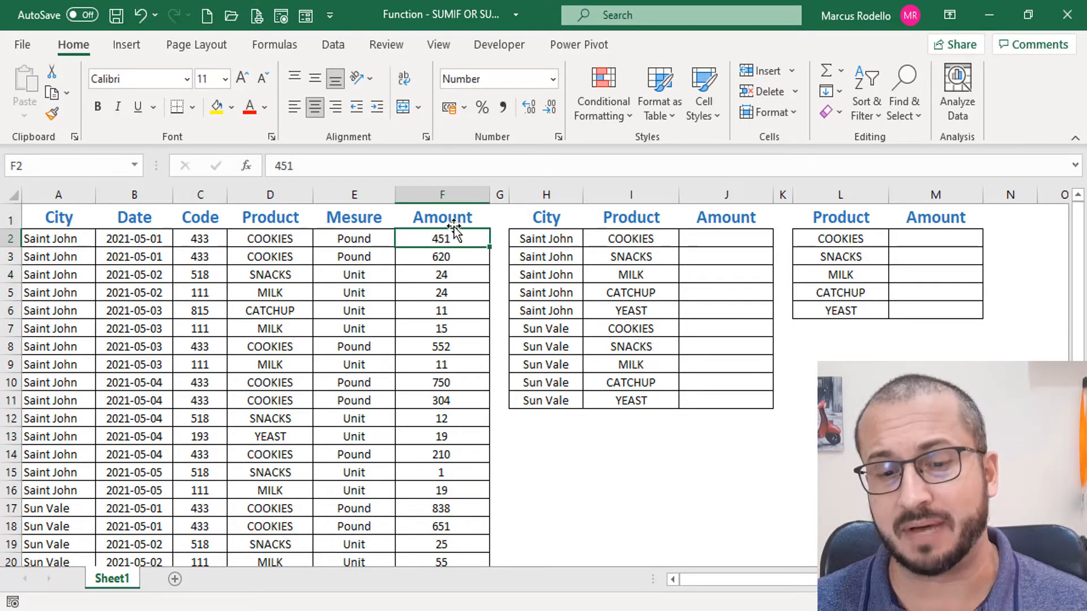
pyautogui.click(63, 225)
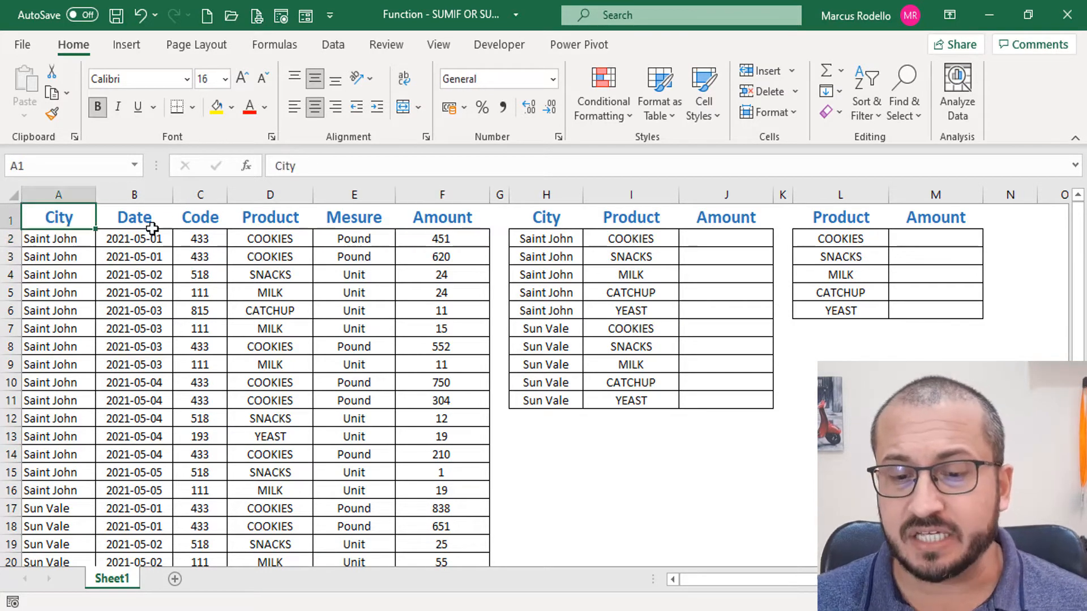
pyautogui.click(708, 241)
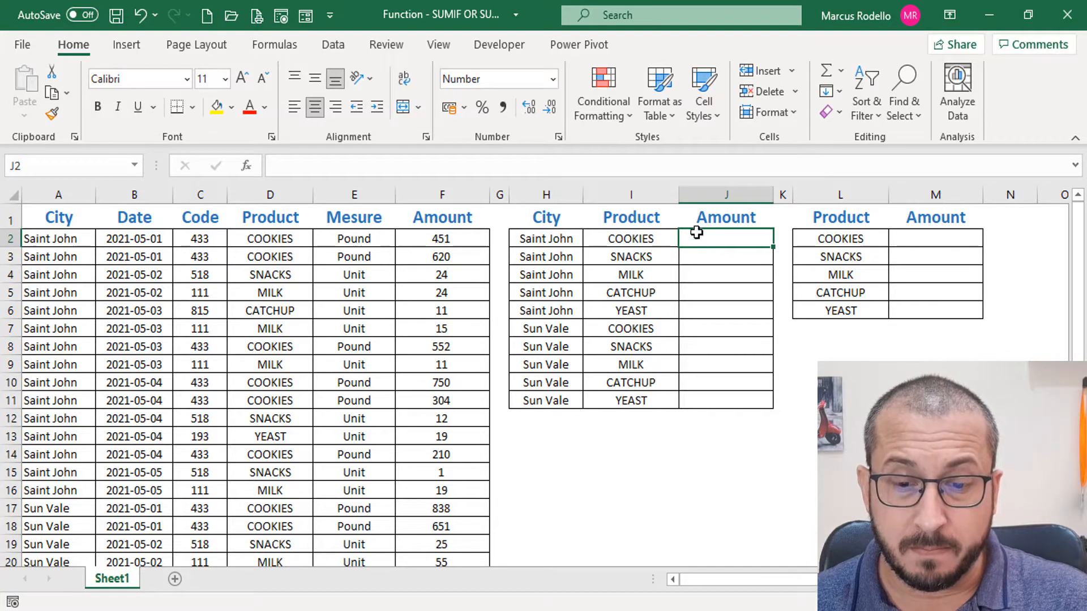
pyautogui.click(553, 216)
pyautogui.click(622, 220)
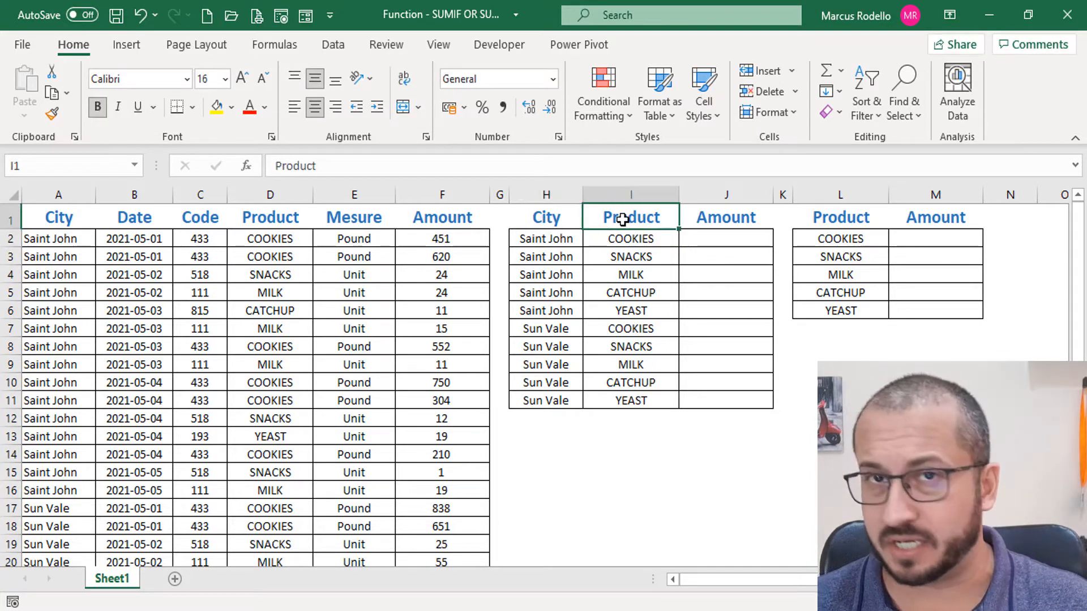
pyautogui.click(577, 240)
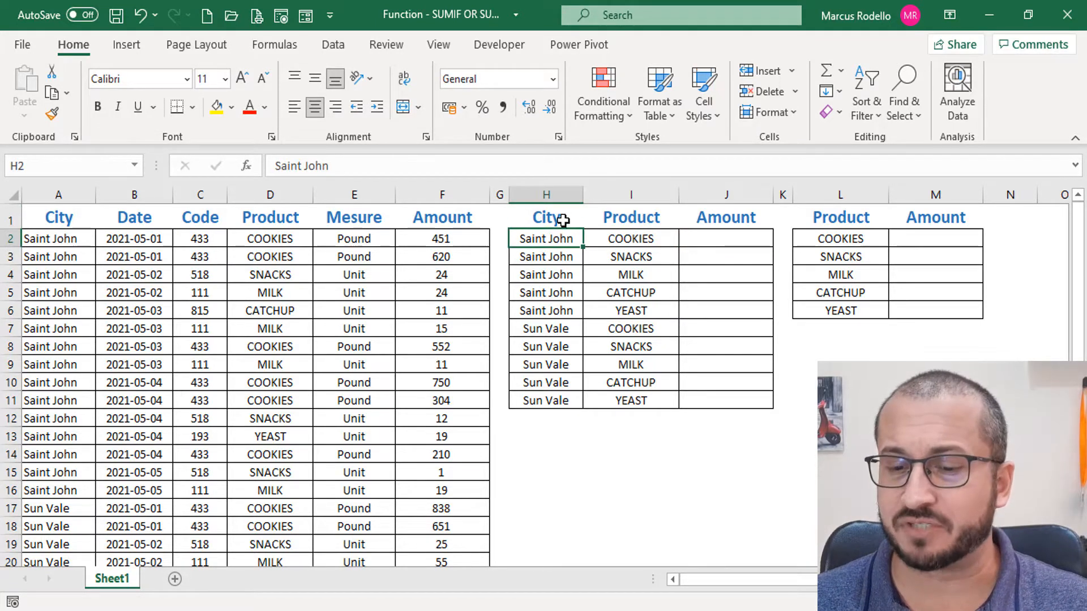
pyautogui.moveTo(562, 220); pyautogui.dragTo(685, 400)
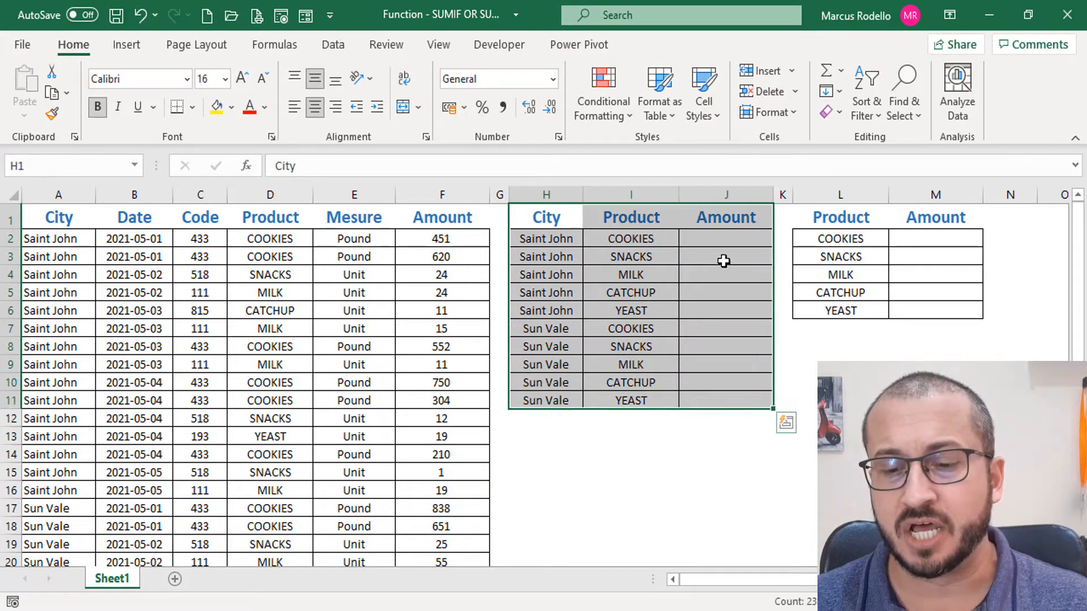
# - Start a SUMIFS formula in J2 with the Amount data $F$2:$F$31 as the absolute sum range
pyautogui.click(717, 243)
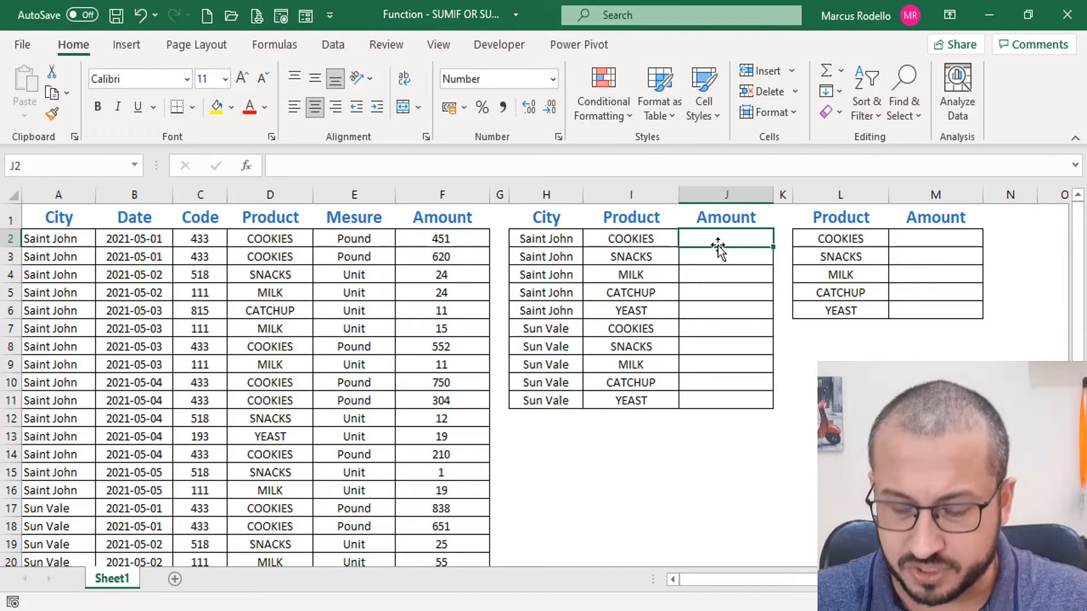
pyautogui.write('=sumi')
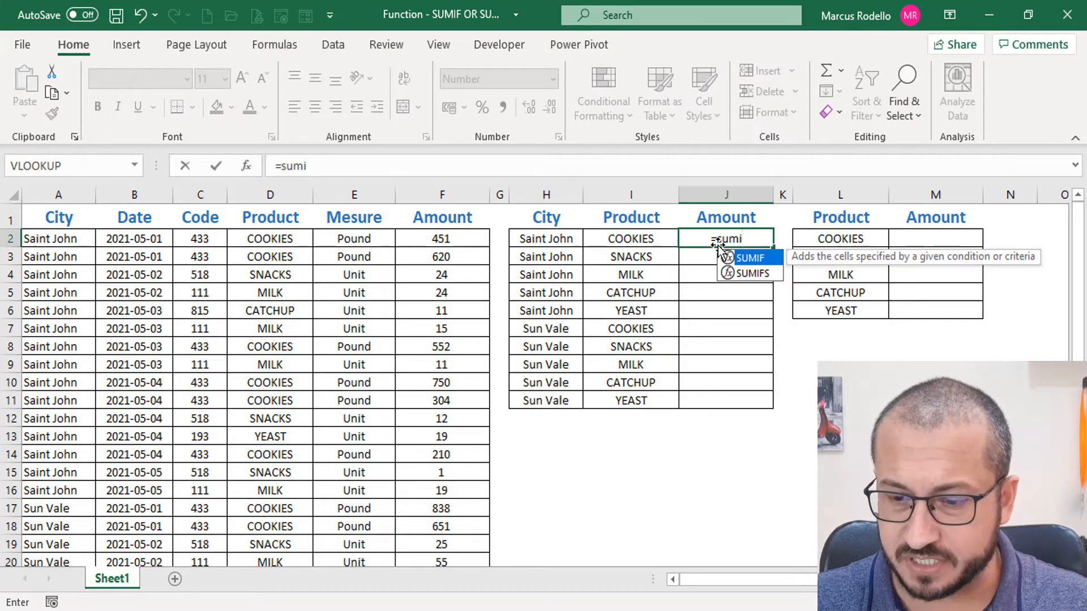
pyautogui.press('Down')
pyautogui.press('Tab')
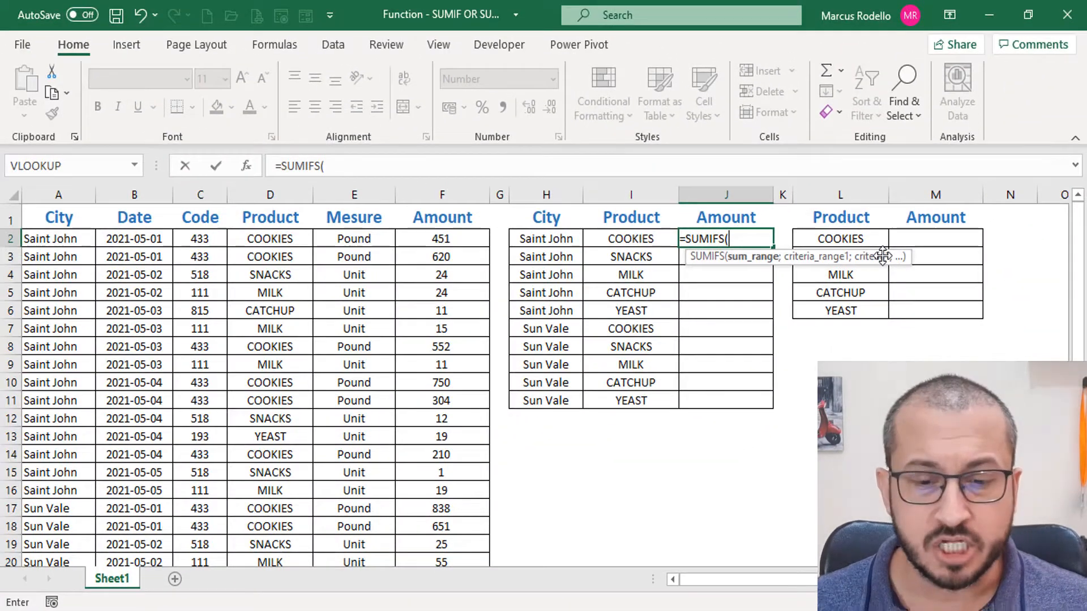
pyautogui.click(458, 242)
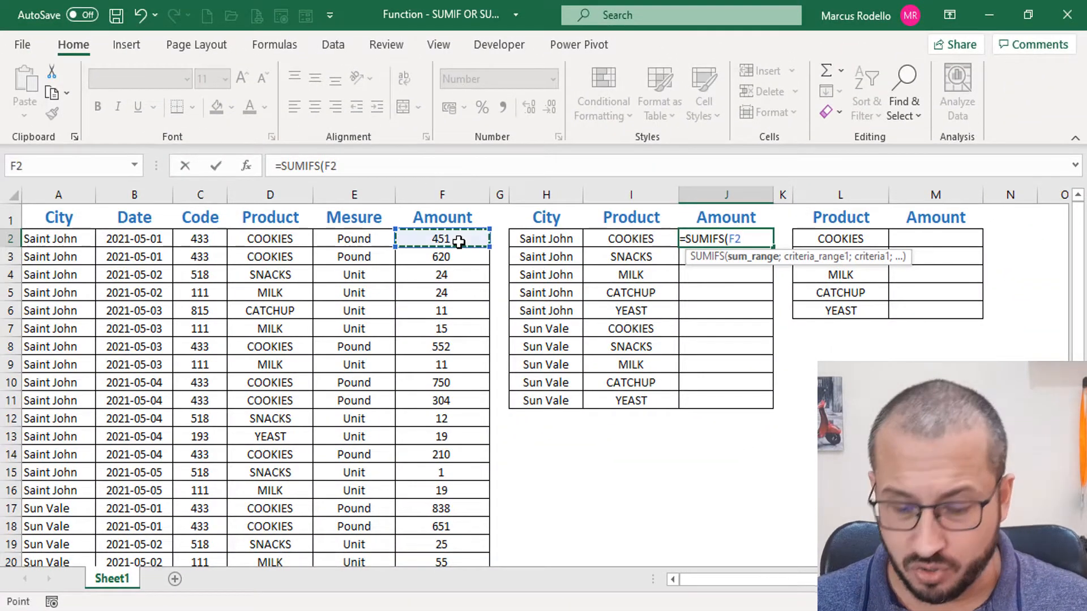
pyautogui.moveTo(459, 241); pyautogui.dragTo(475, 269)
pyautogui.scroll(4, 474, 269)
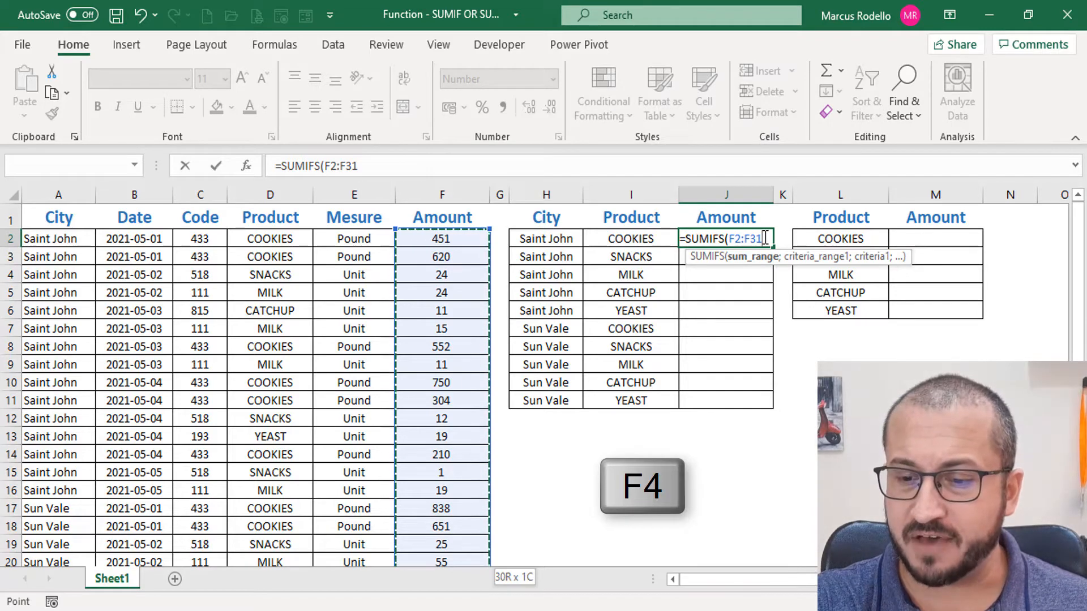
pyautogui.press('F4')
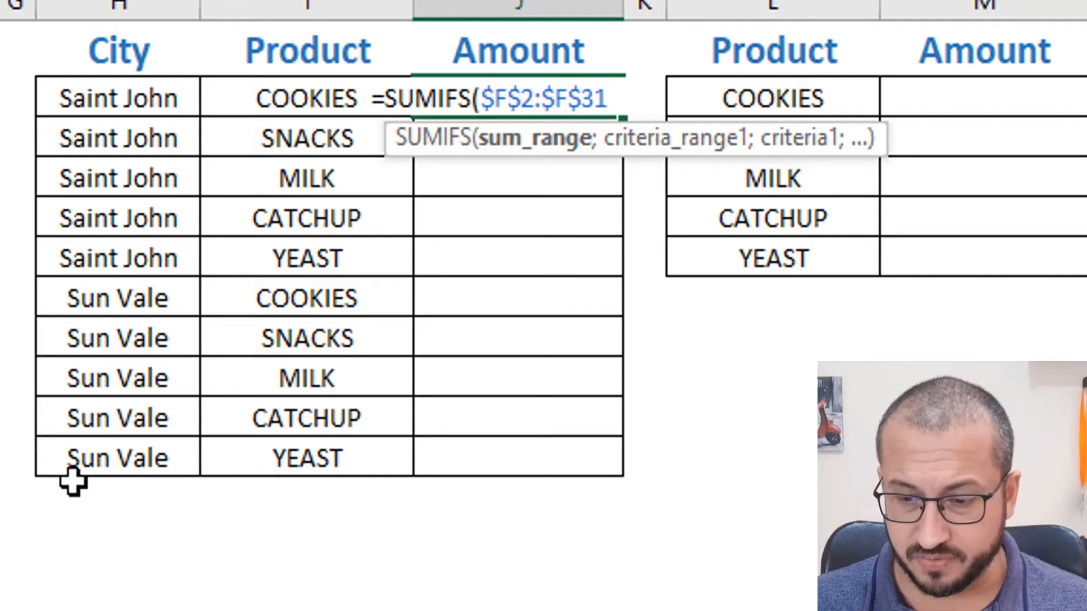
# - Add the City data $A$2:$A$31 as the absolute first criteria range, with H2 as its criterion
pyautogui.write(';')
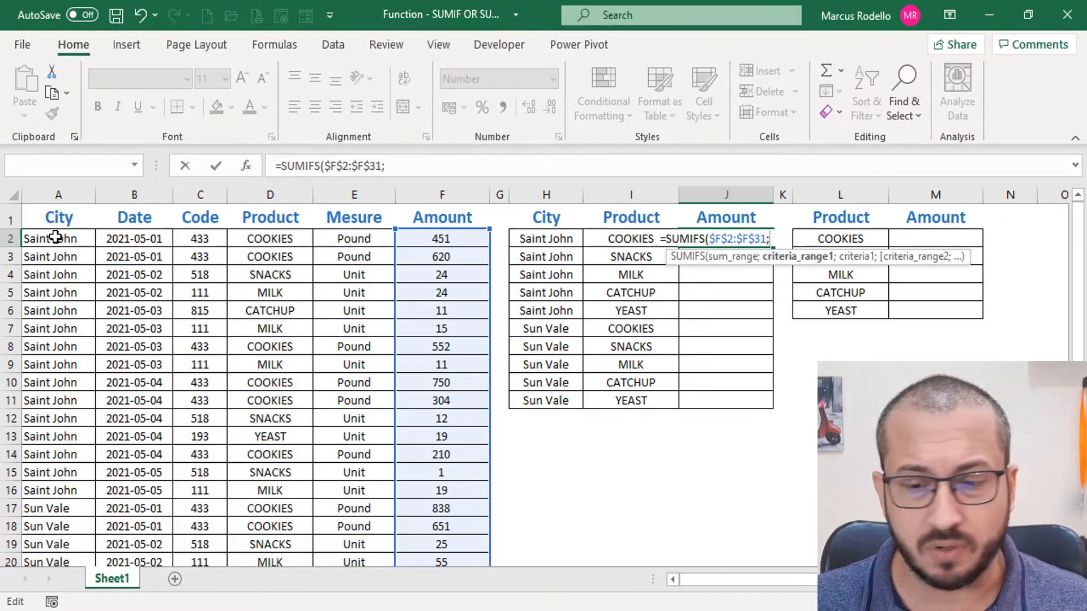
pyautogui.click(55, 237)
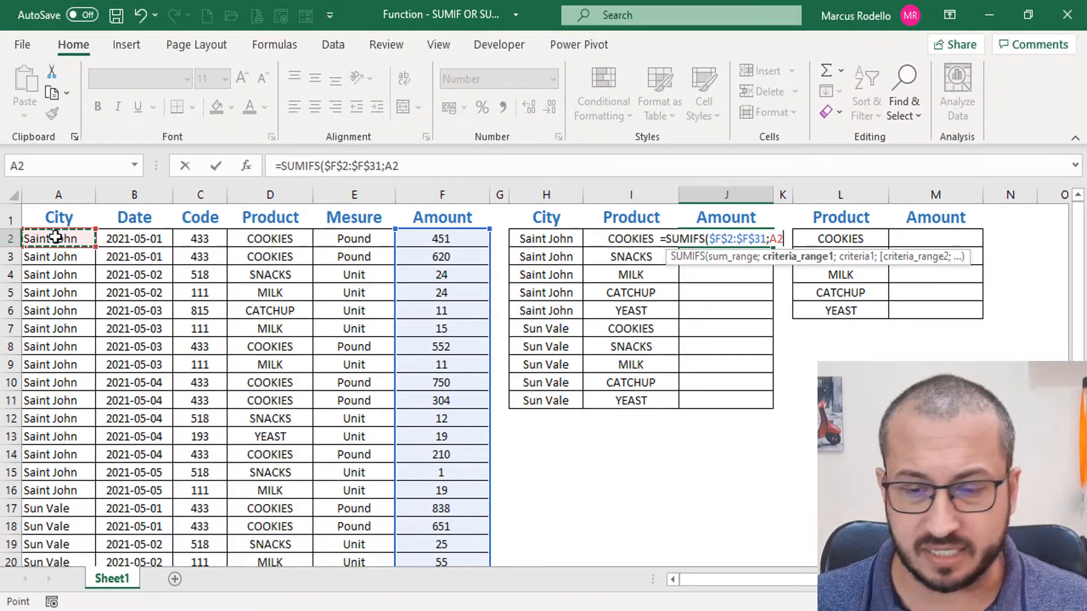
pyautogui.hotkey('ctrl', 'shift', 'Down')
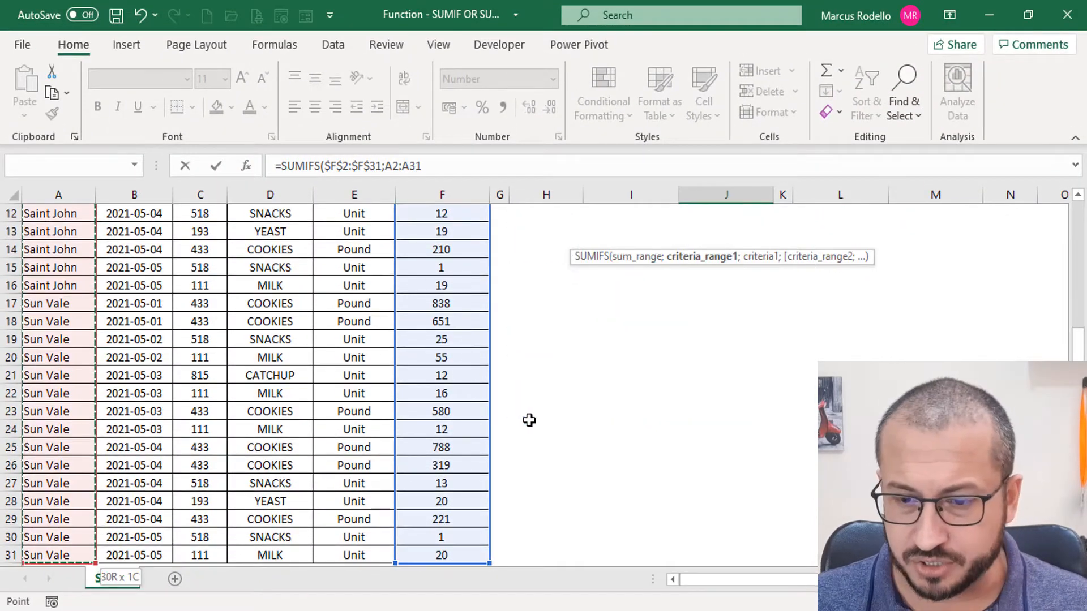
pyautogui.scroll(4, 529, 419)
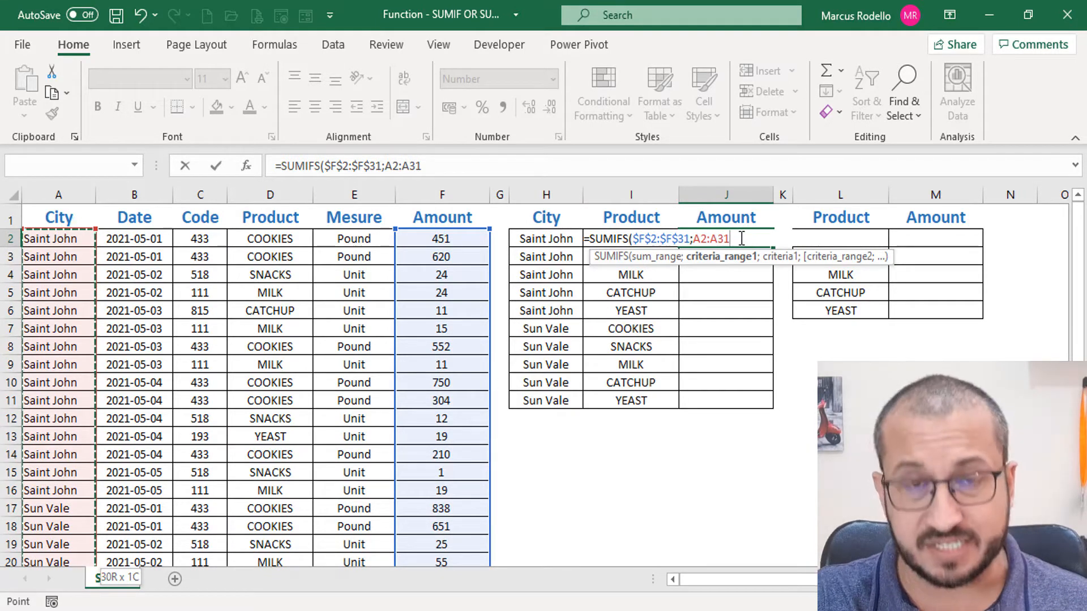
pyautogui.press('F4')
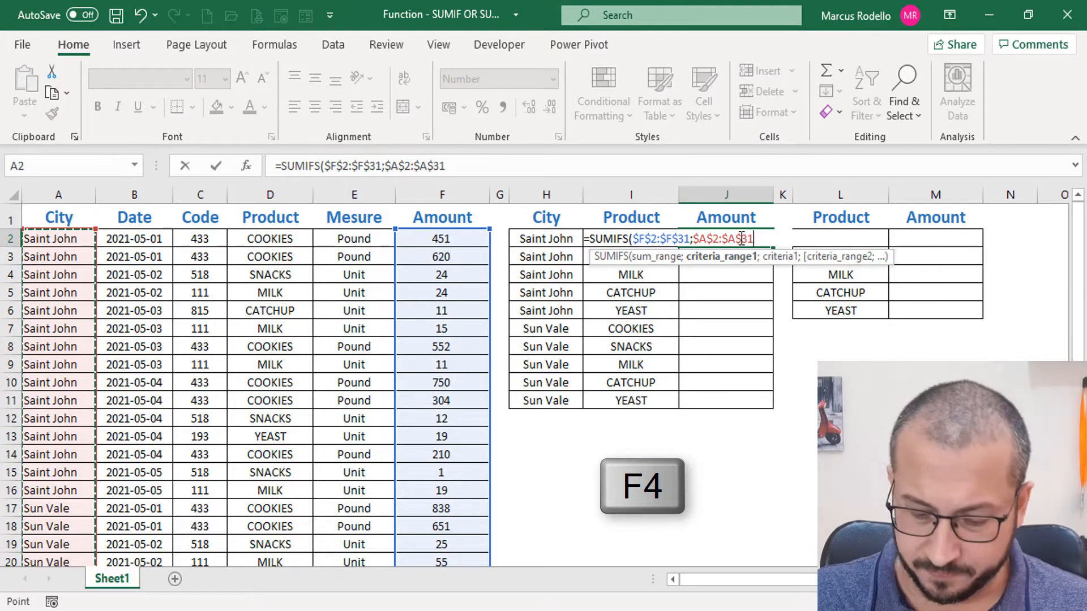
pyautogui.write(';')
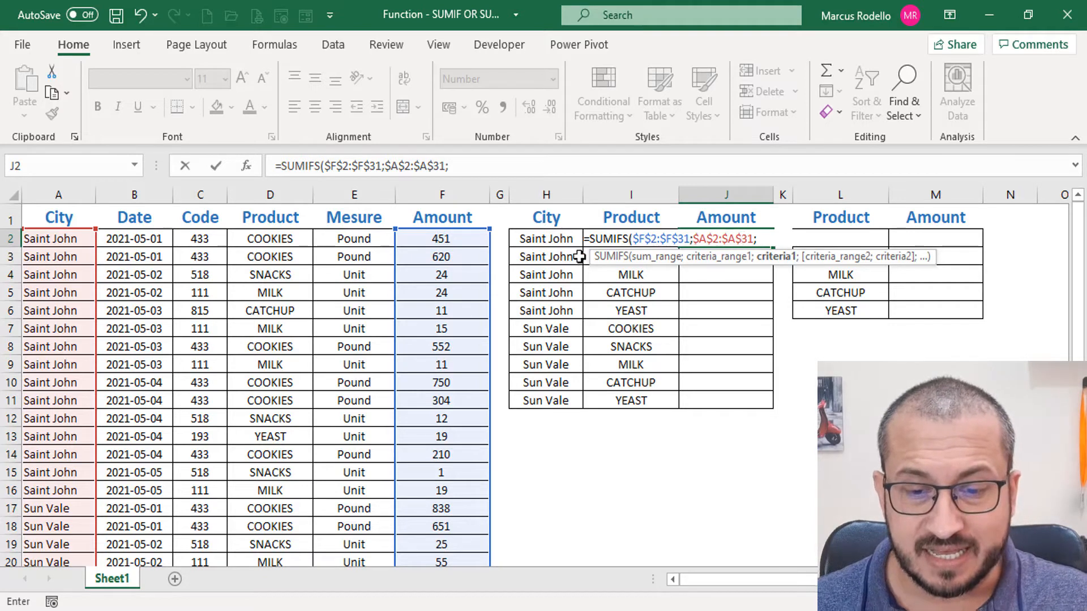
pyautogui.click(550, 239)
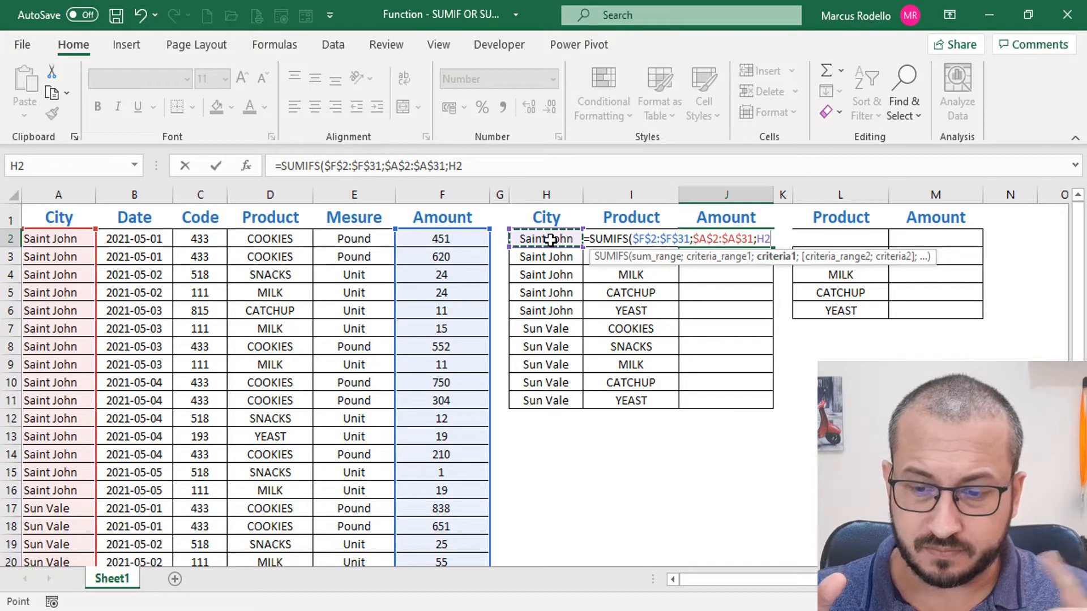
# - Add the Product data $D$2:$D$31 as the absolute second criteria range, followed by a semicolon separator
pyautogui.write(';')
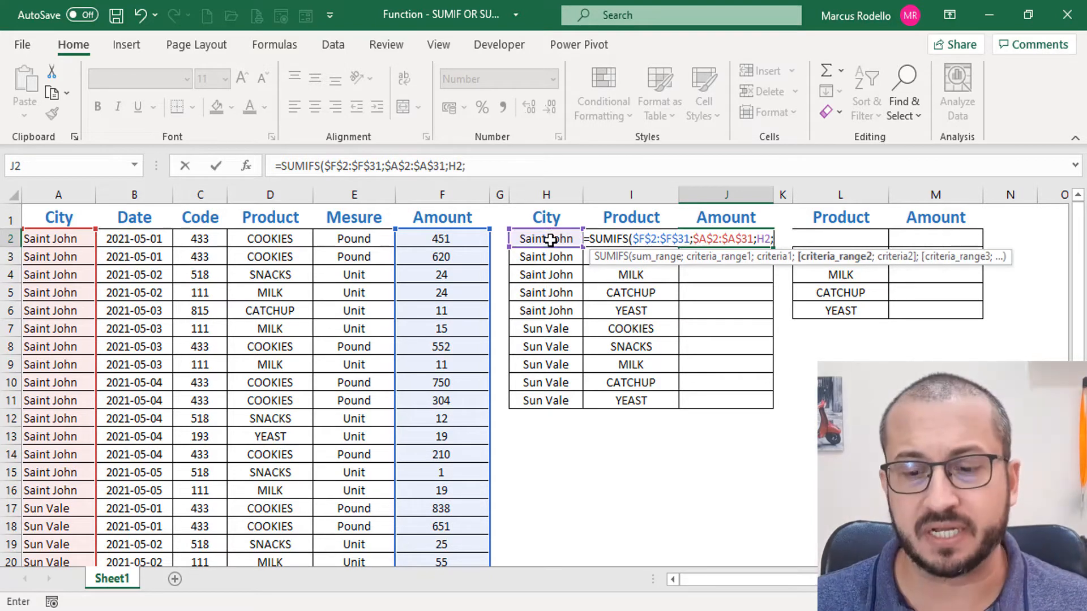
pyautogui.moveTo(632, 238); pyautogui.dragTo(771, 239)
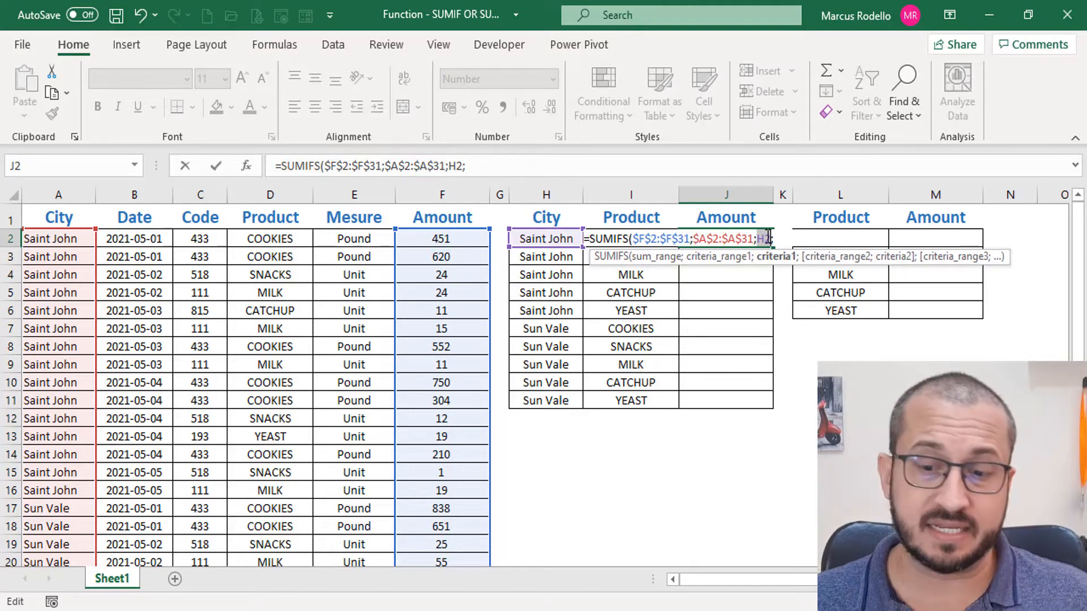
pyautogui.click(780, 238)
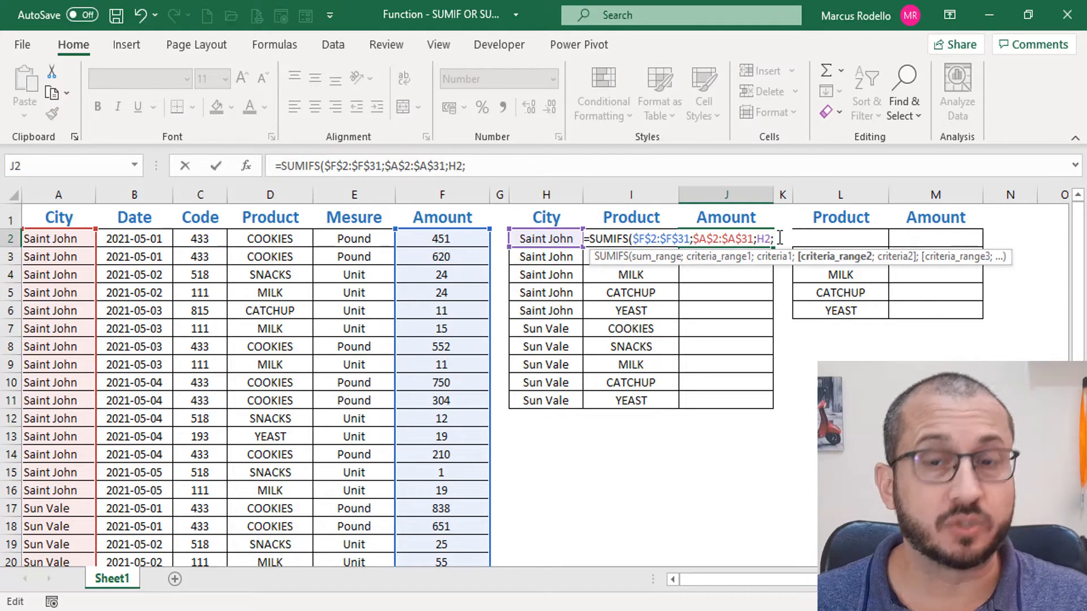
pyautogui.click(271, 238)
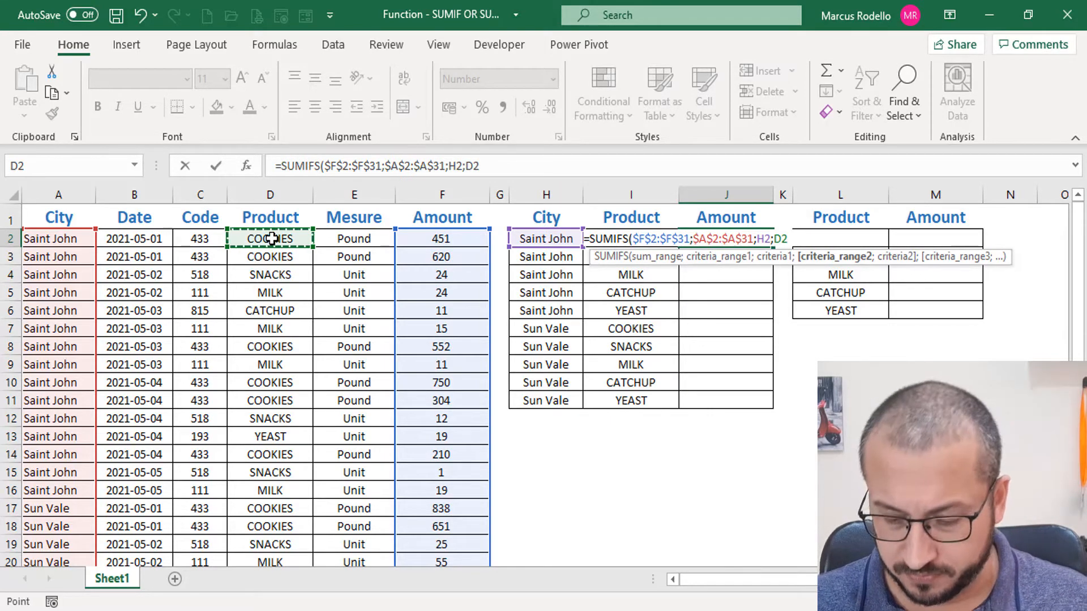
pyautogui.hotkey('ctrl', 'shift', 'Down')
pyautogui.scroll(4, 308, 279)
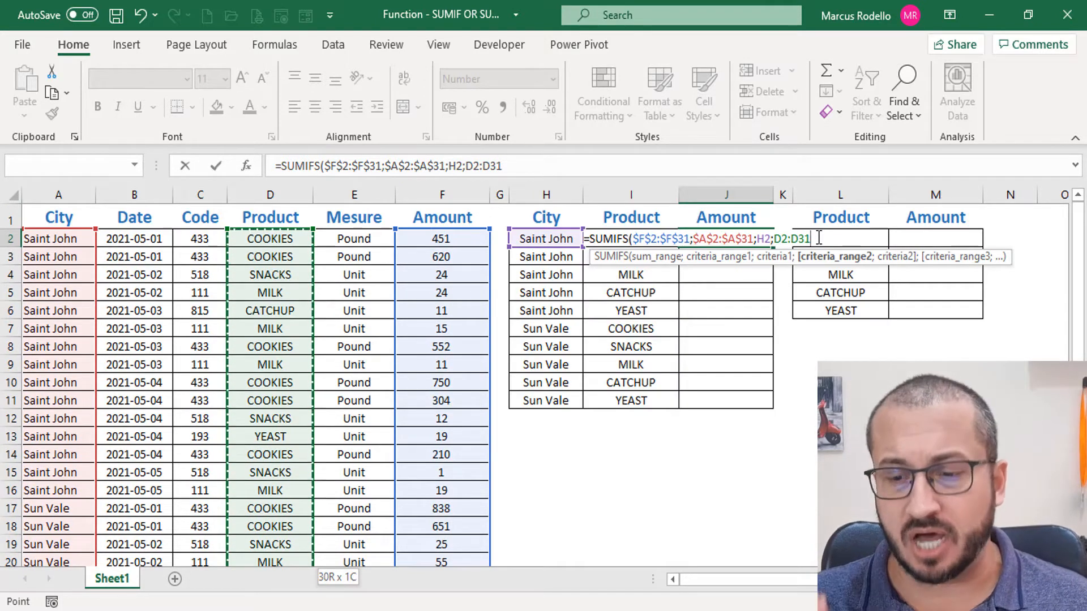
pyautogui.press('F4')
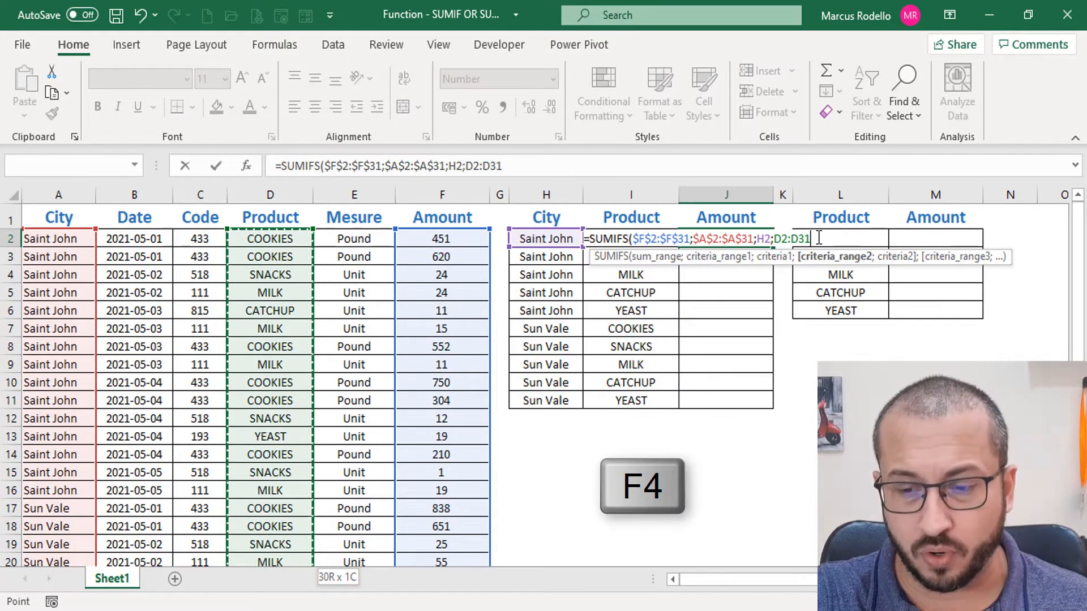
pyautogui.press('F4')
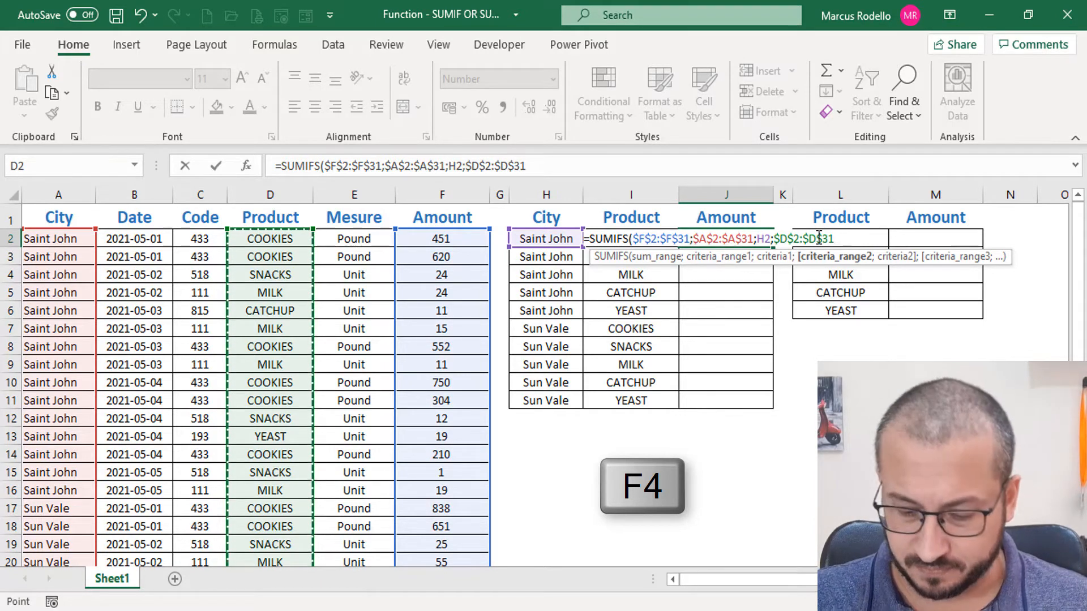
pyautogui.write(';')
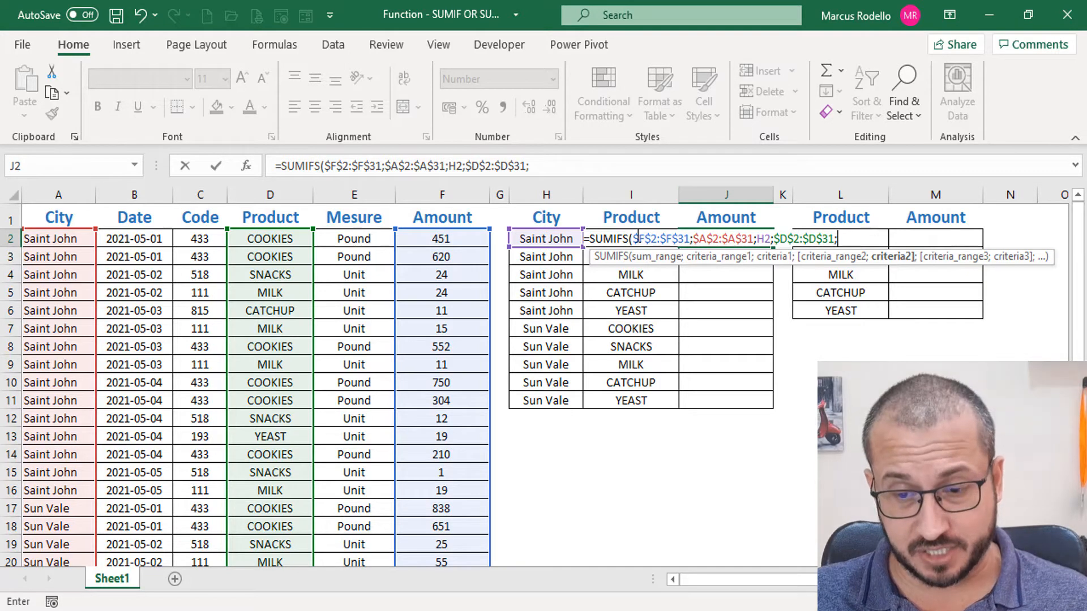
# - Review the sum range, both criteria ranges and the first criterion in the J2 formula, returning to its end
pyautogui.moveTo(633, 238); pyautogui.dragTo(689, 243)
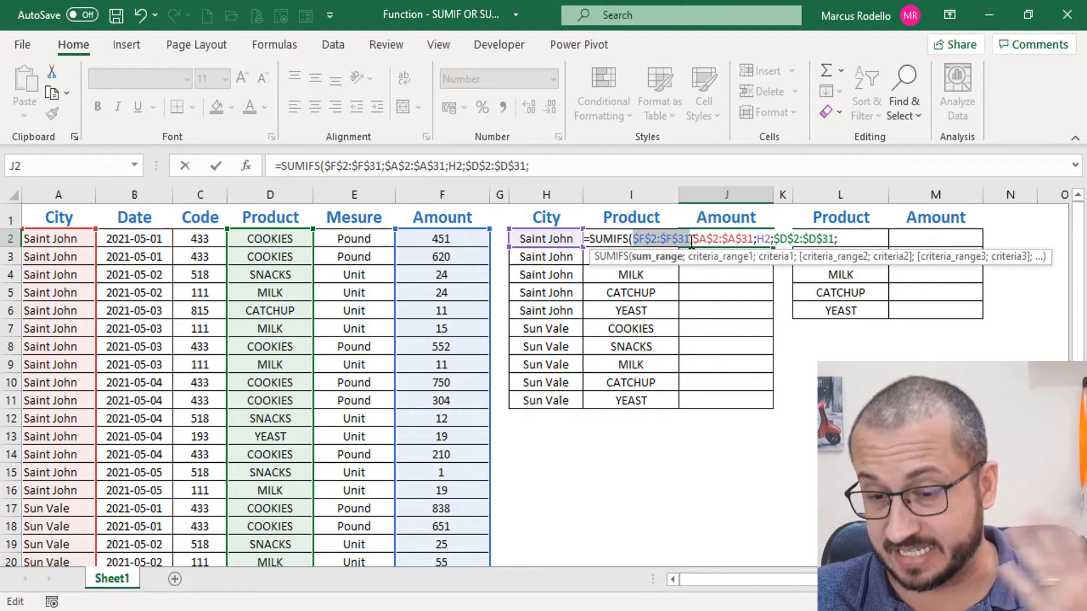
pyautogui.moveTo(694, 238); pyautogui.dragTo(753, 239)
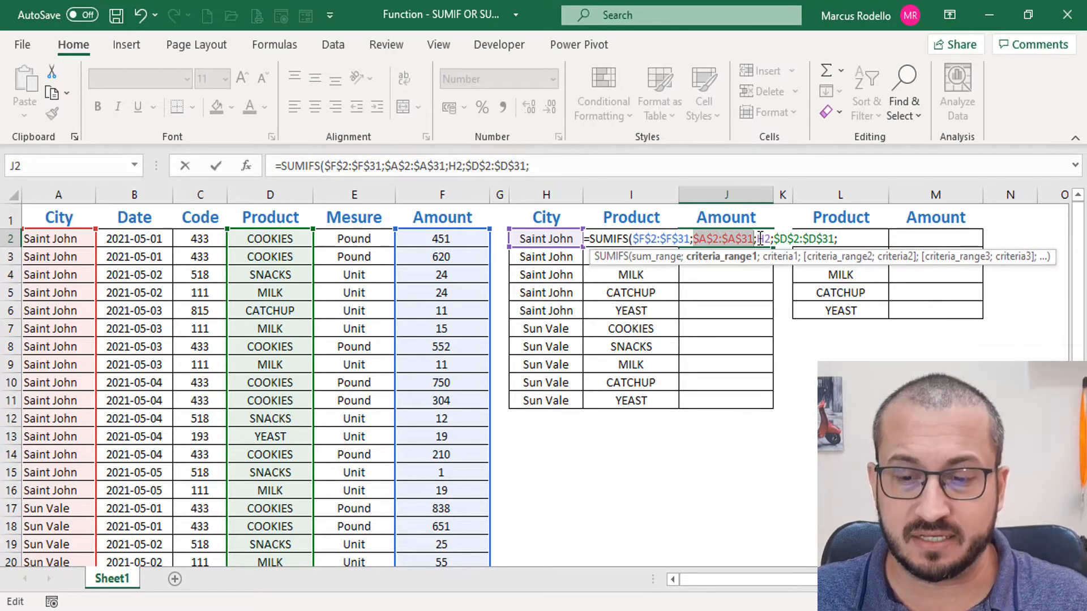
pyautogui.doubleClick(762, 238)
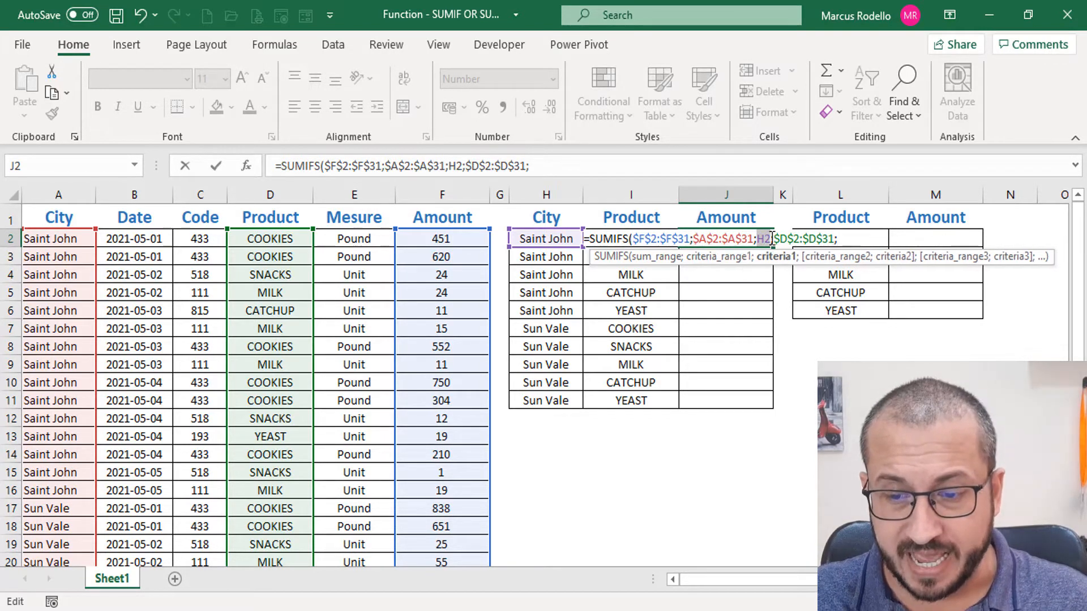
pyautogui.moveTo(773, 238); pyautogui.dragTo(835, 239)
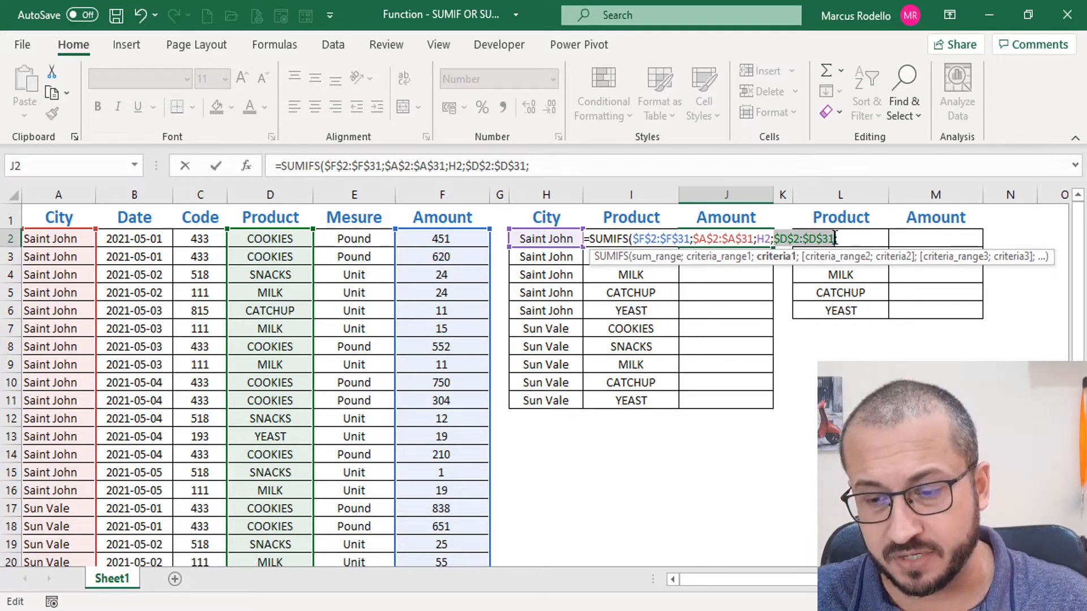
pyautogui.click(847, 238)
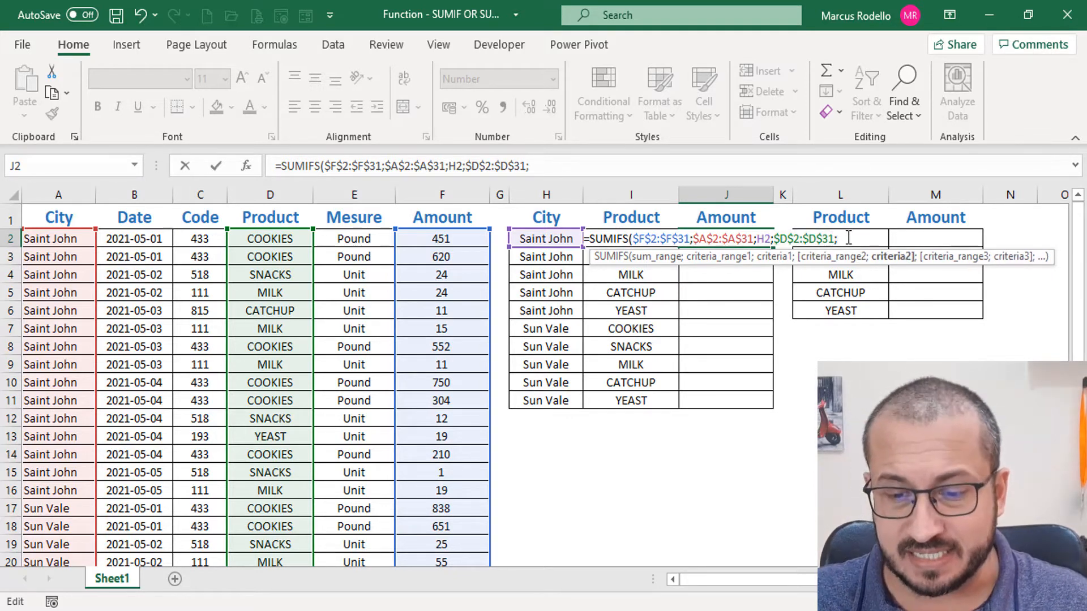
# - Finish the SUMIFS formula in J2 with I2 as the criterion for the Product range
pyautogui.press('Left')
pyautogui.press('Right')
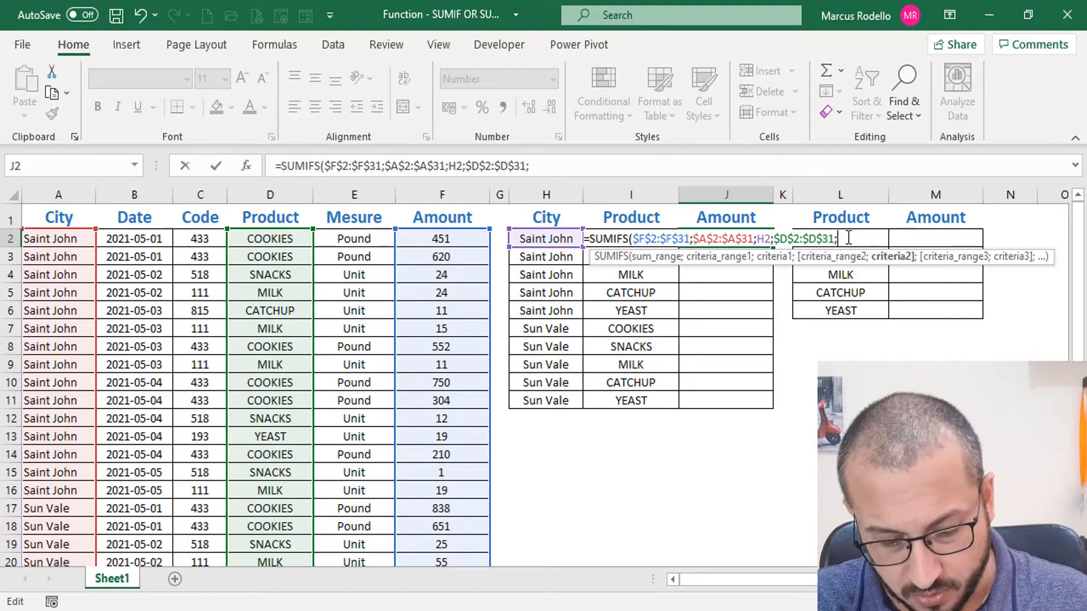
pyautogui.press('F2')
pyautogui.press('Left')
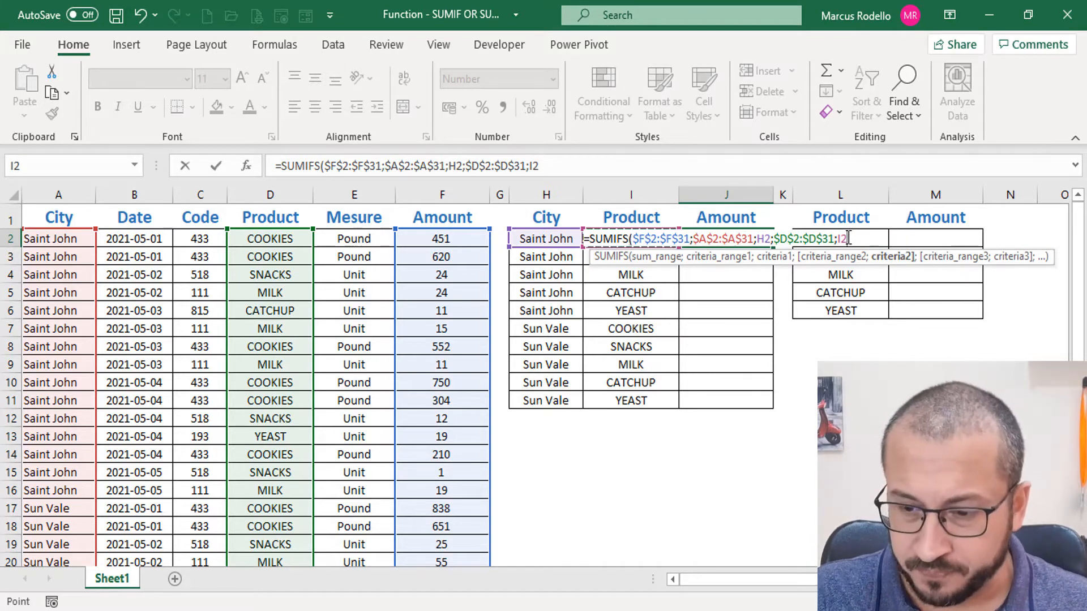
pyautogui.write(')')
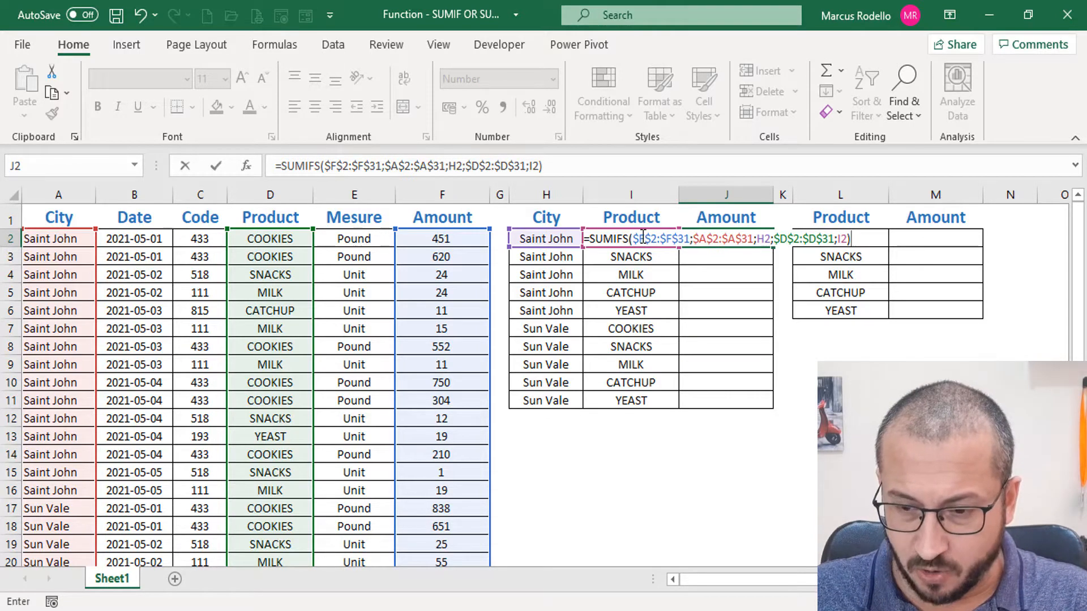
pyautogui.press('Return')
pyautogui.click(716, 238)
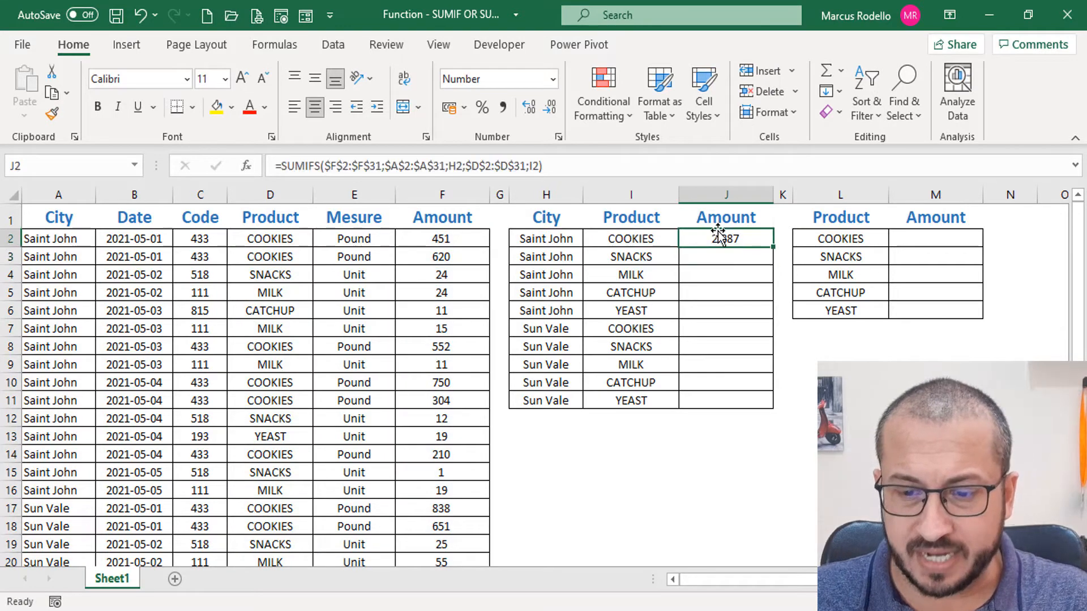
# - Left-align J2 and review the ranges and criteria of its SUMIFS formula
pyautogui.click(294, 108)
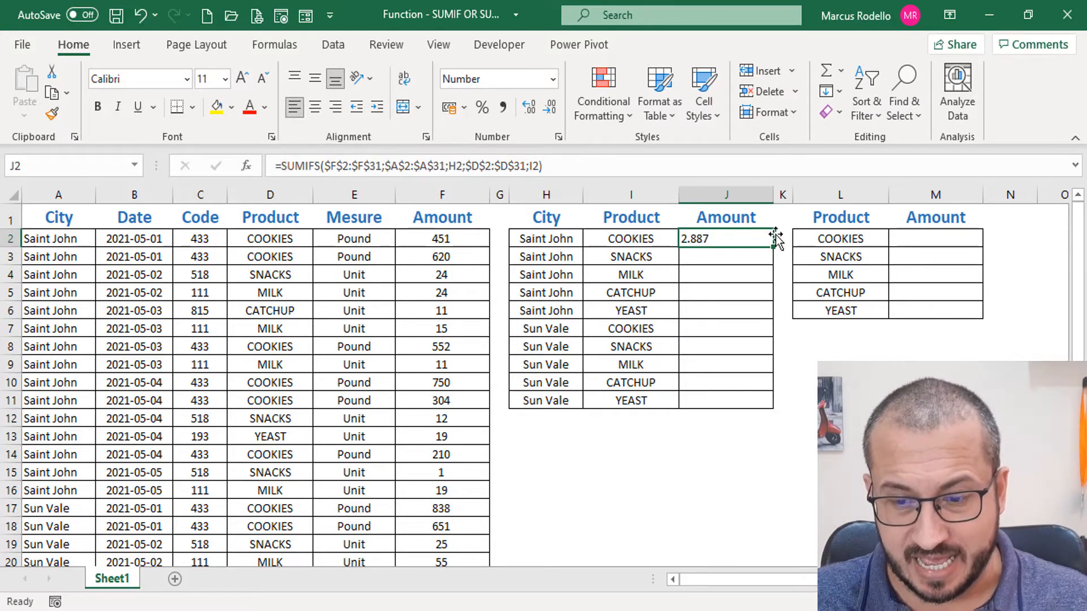
pyautogui.doubleClick(750, 238)
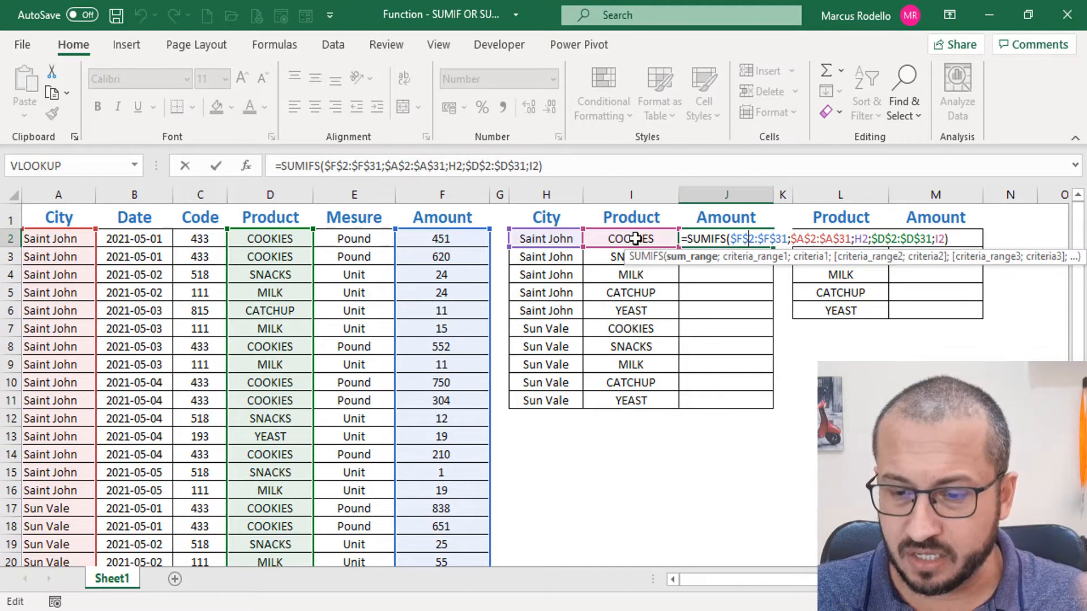
pyautogui.press('Return')
pyautogui.click(710, 233)
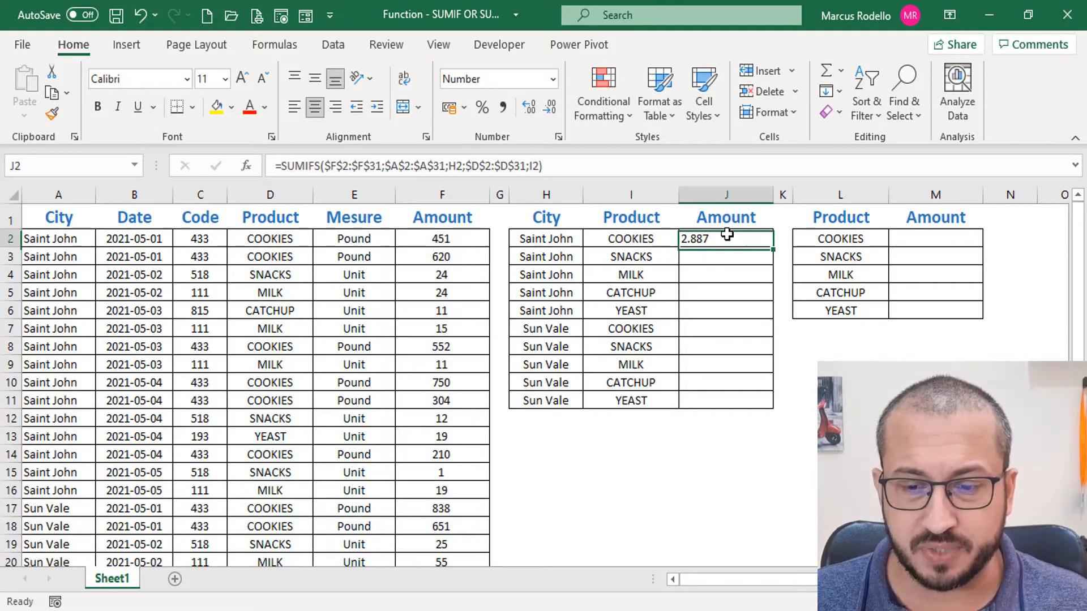
# - Centre the content of J2 and fill its SUMIFS formula down through J11
pyautogui.click(315, 107)
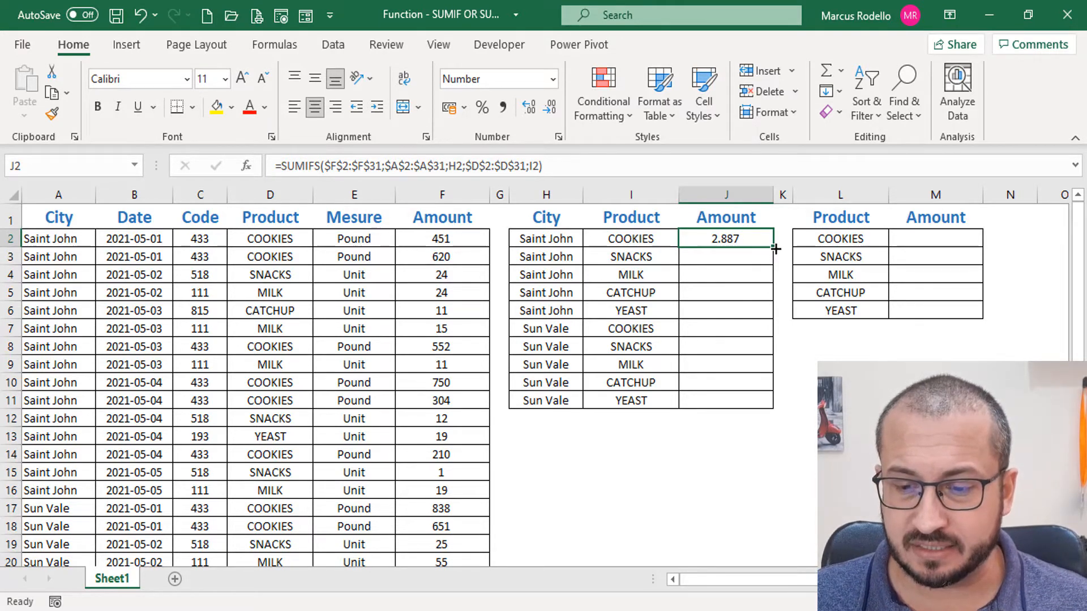
pyautogui.moveTo(775, 248); pyautogui.dragTo(765, 418)
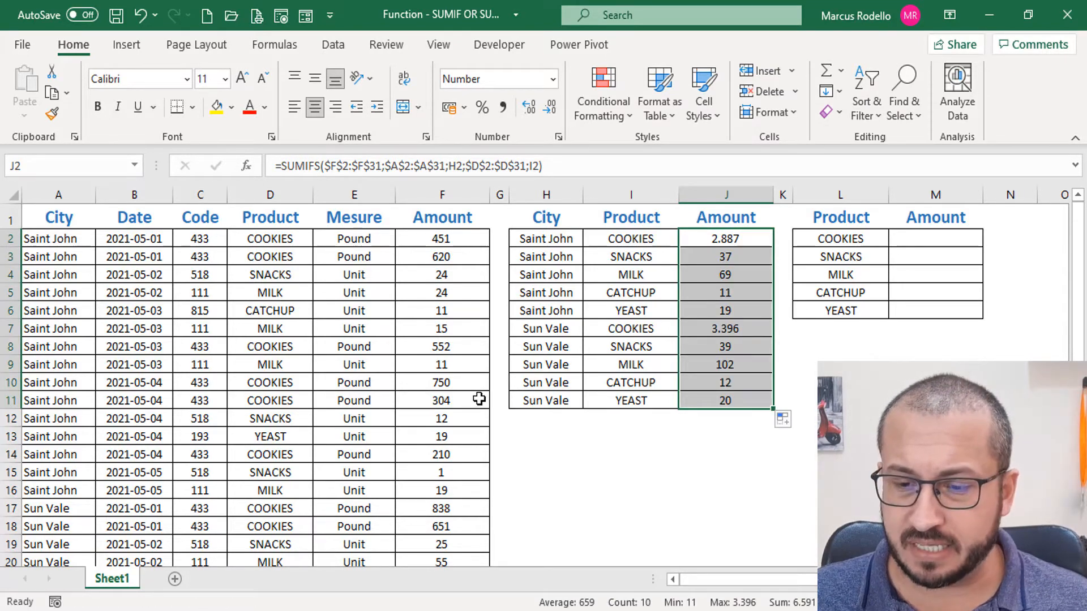
# - Total the source Amount data in F32 with =SUM(F2:F31)
pyautogui.scroll(-5, 479, 399)
pyautogui.click(478, 501)
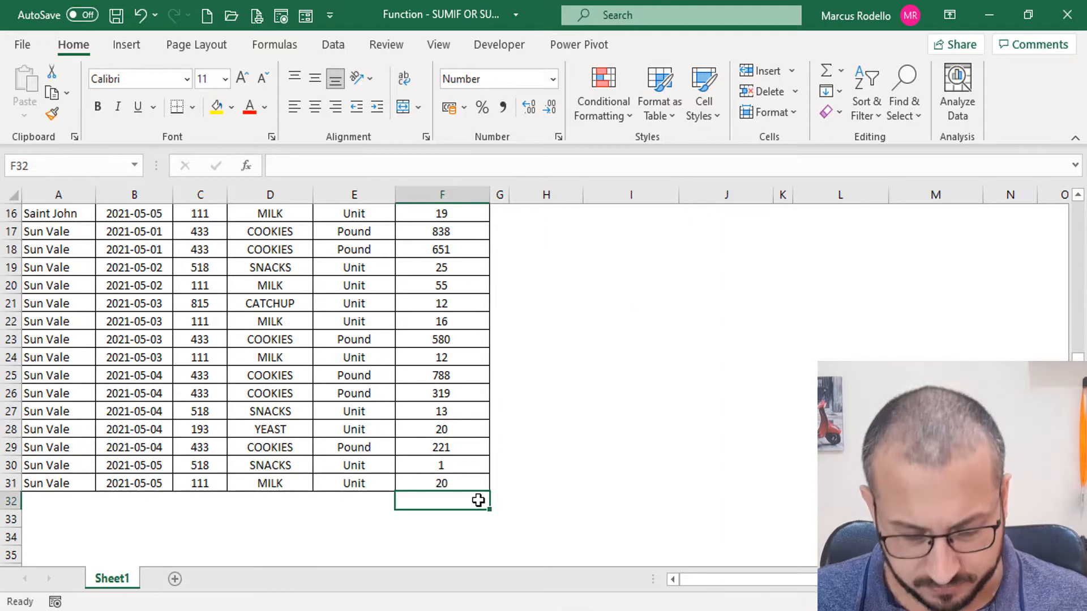
pyautogui.hotkey('alt', '=')
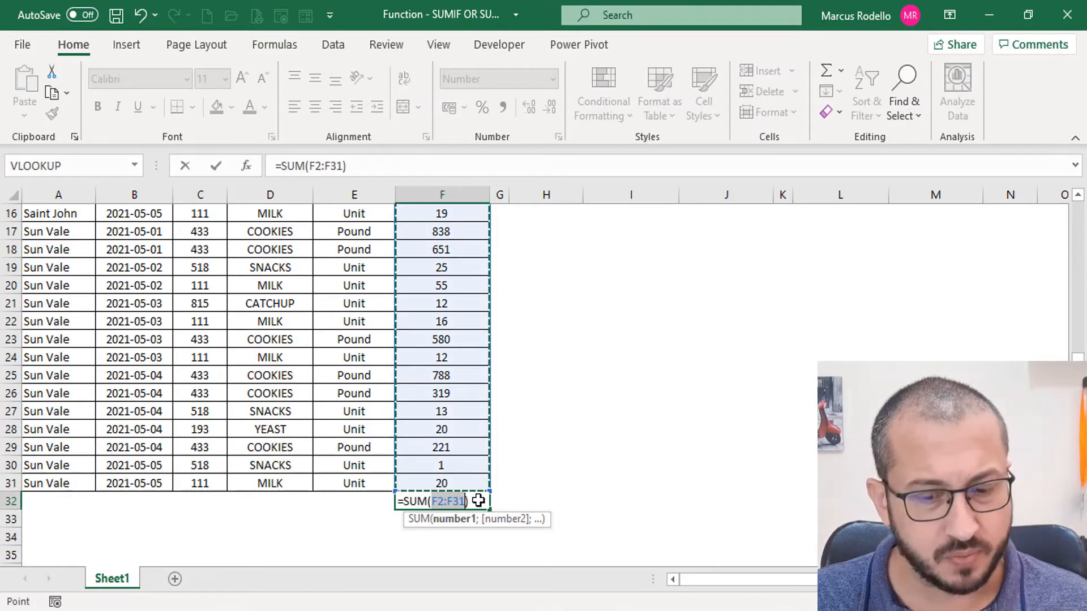
pyautogui.hotkey('ctrl', 'Return')
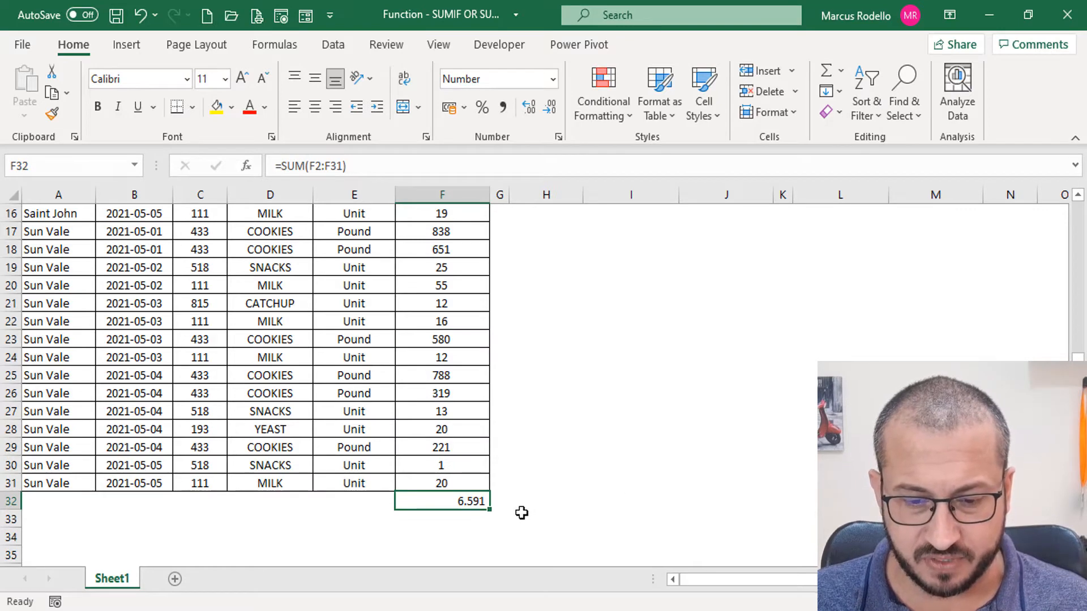
# - Total the city and product summary amounts in J12 with =SUM(J2:J11)
pyautogui.scroll(5, 535, 503)
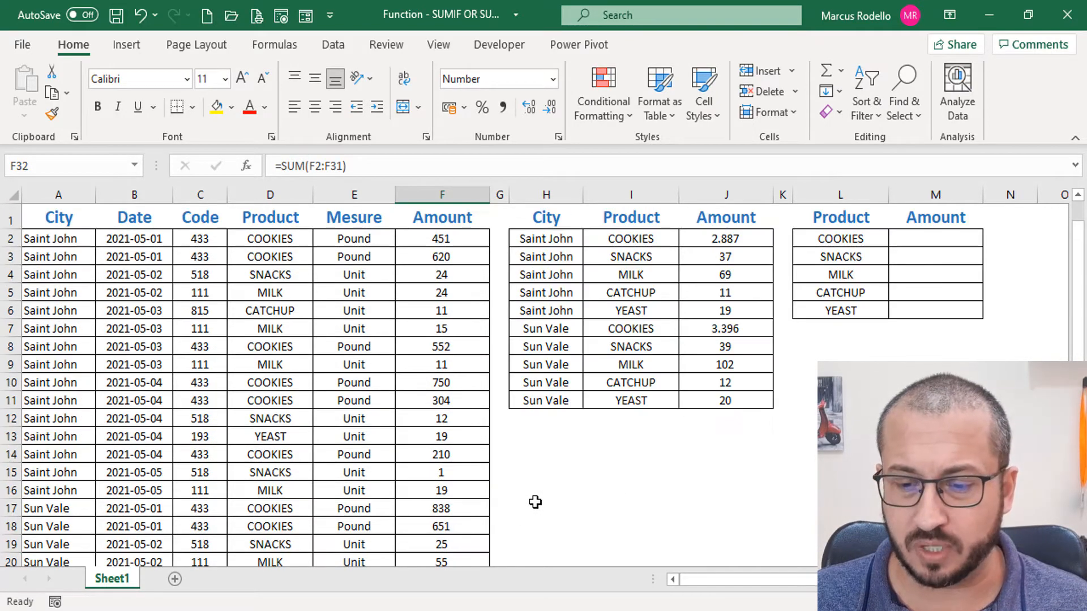
pyautogui.click(762, 417)
pyautogui.hotkey('alt', '=')
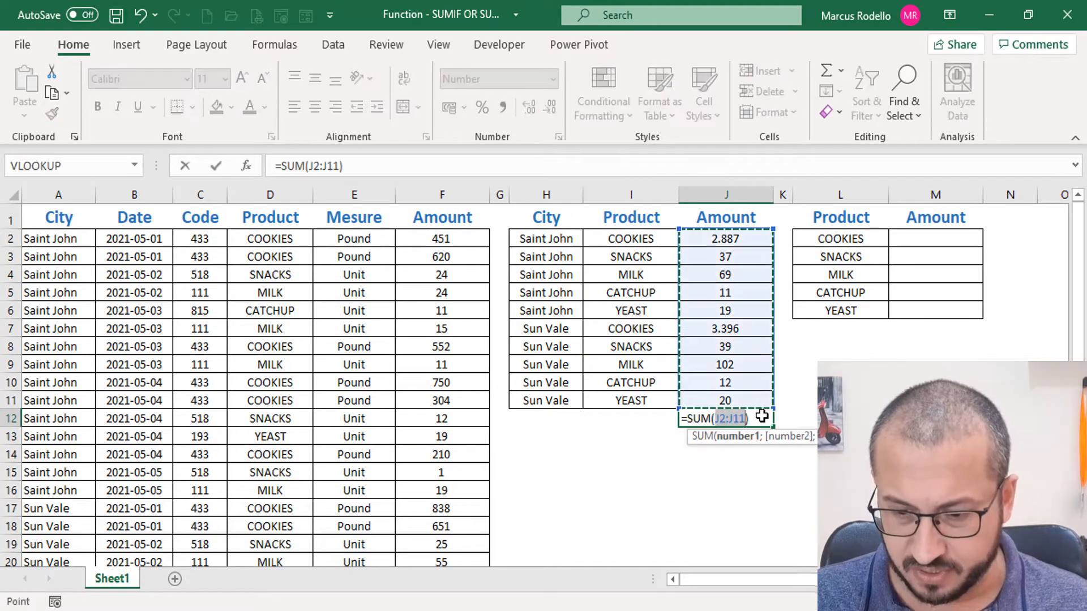
pyautogui.press('Return')
pyautogui.click(761, 416)
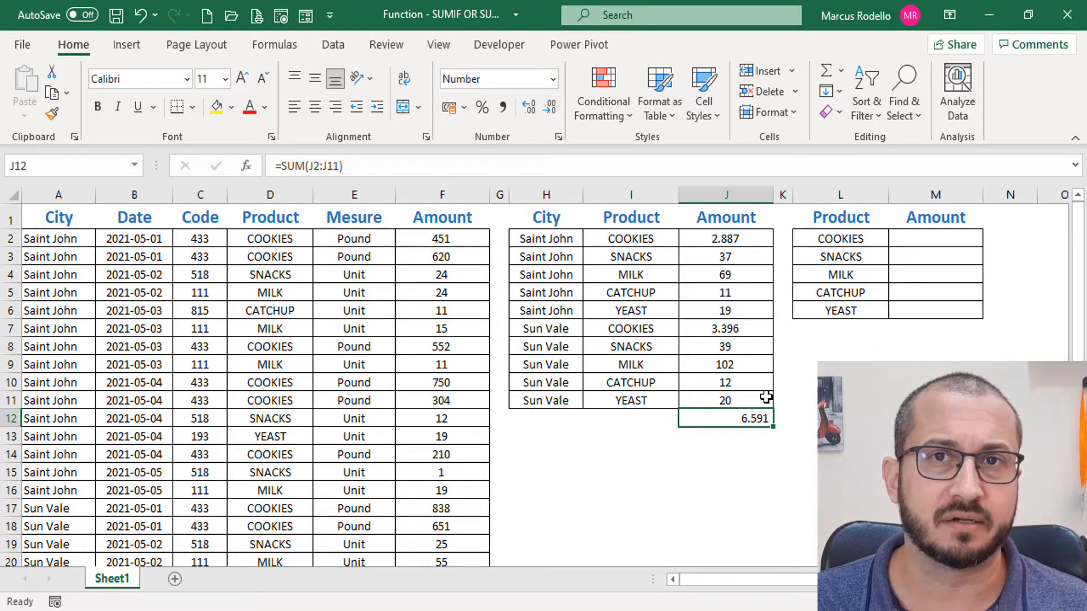
# - Start a SUMIF formula in M2 with the Product data $D$2:$D$31 as the absolute criteria range
pyautogui.click(945, 233)
pyautogui.write('=')
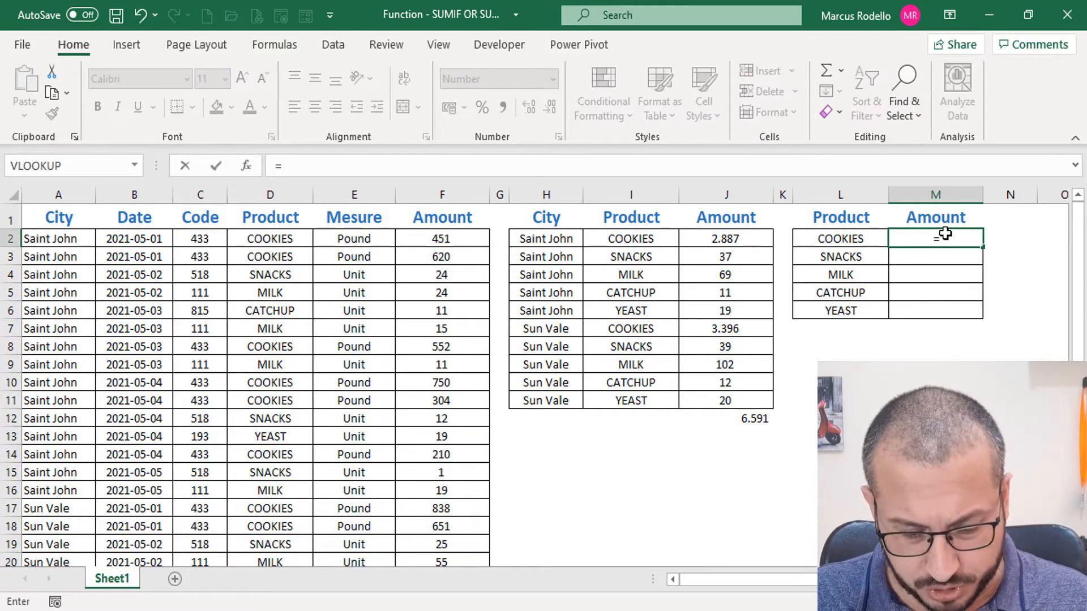
pyautogui.write('sumif')
pyautogui.press('Tab')
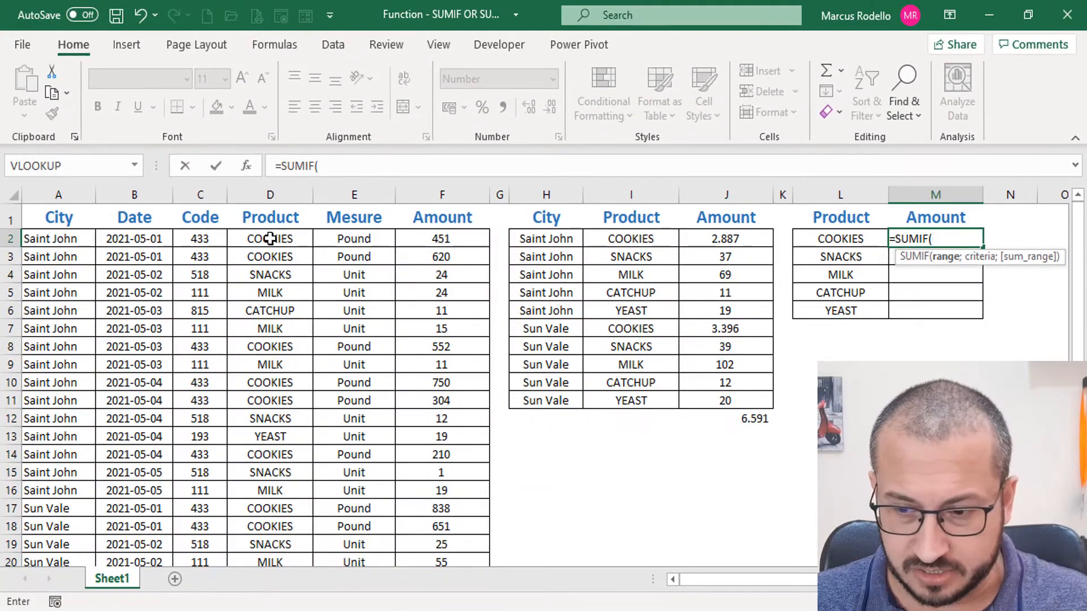
pyautogui.click(270, 238)
pyautogui.hotkey('ctrl', 'shift', 'Down')
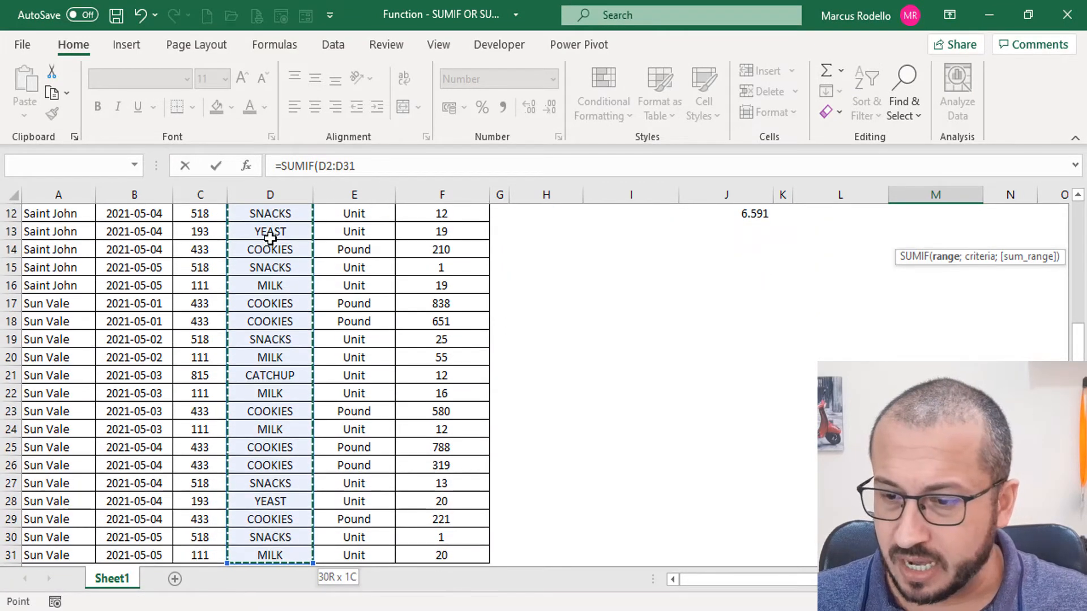
pyautogui.scroll(4, 546, 311)
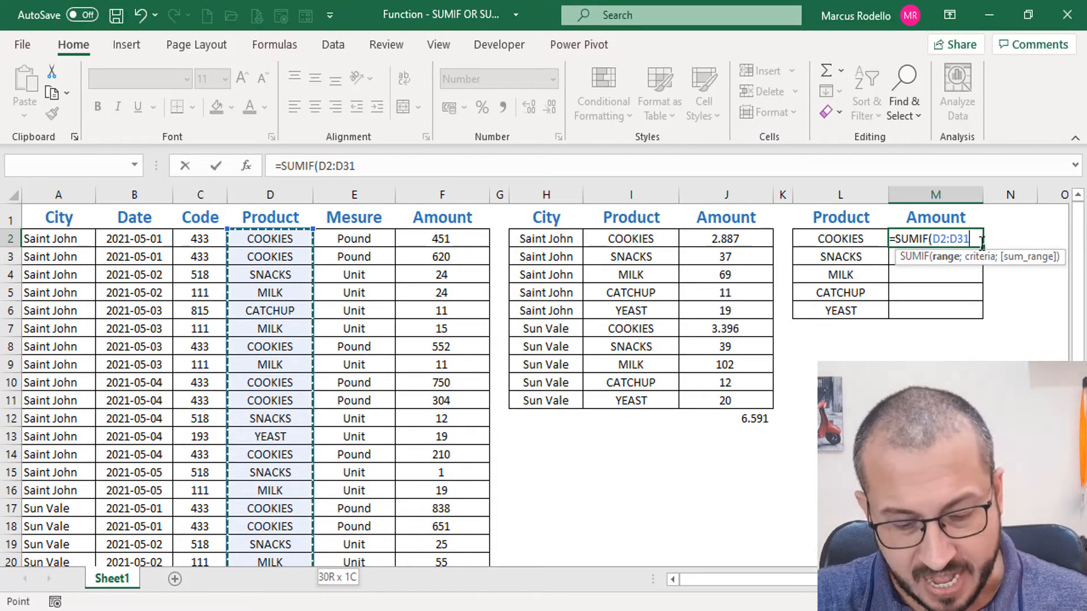
pyautogui.press('F4')
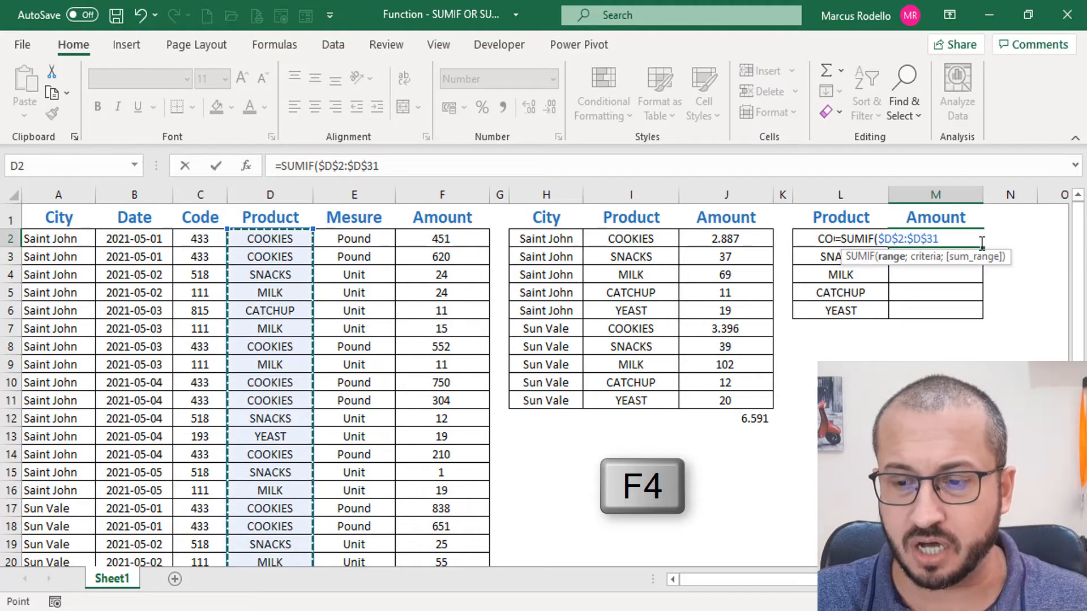
pyautogui.write(';')
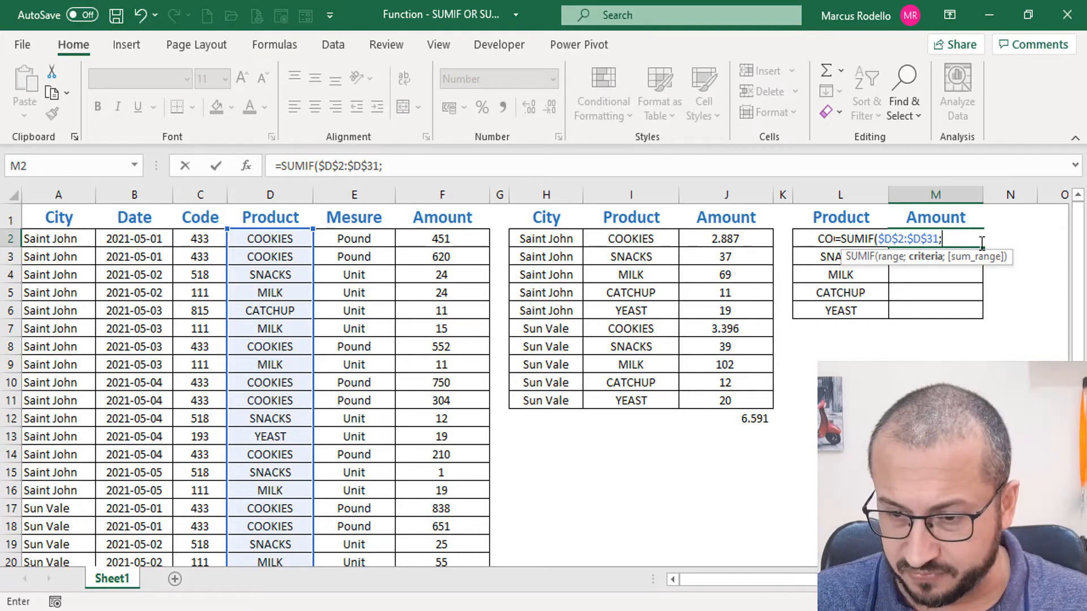
# - Complete the M2 formula with L2 as the criterion and the Amount data $F$2:$F$31 as the absolute sum range
pyautogui.press('Left')
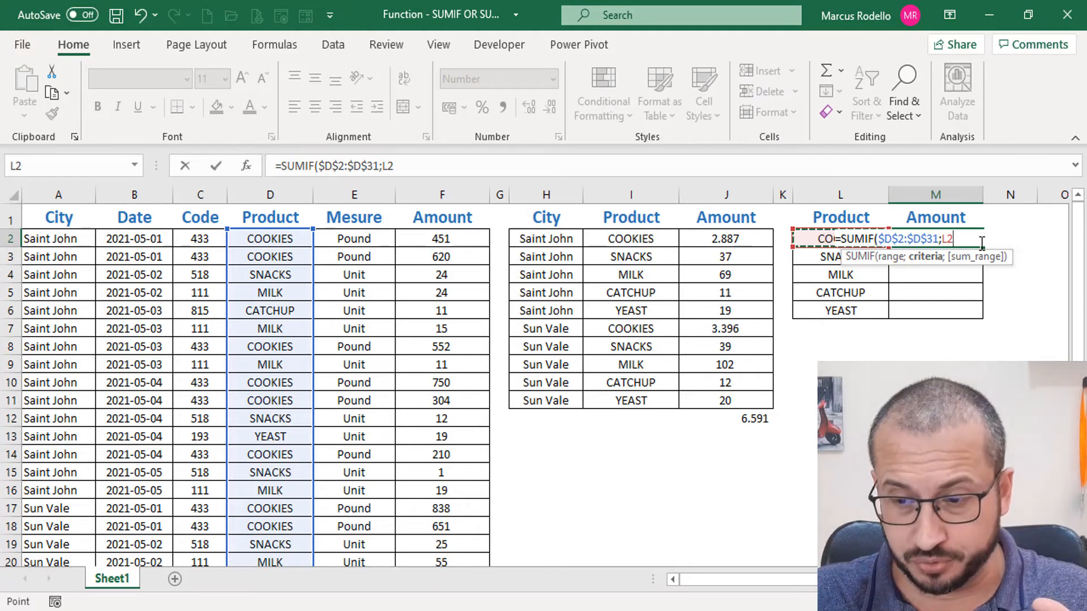
pyautogui.write(';')
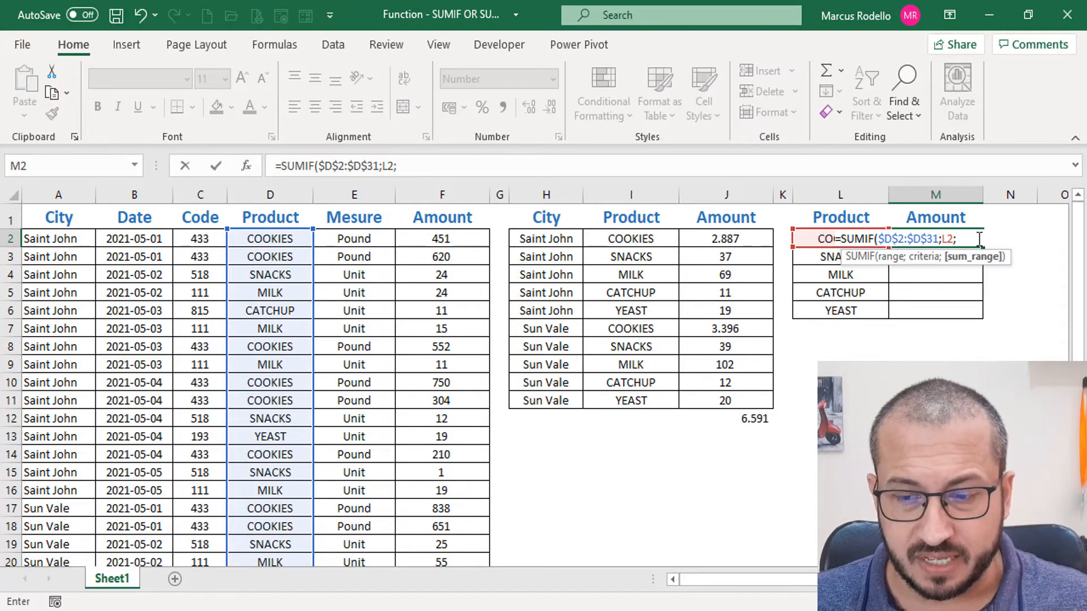
pyautogui.click(439, 237)
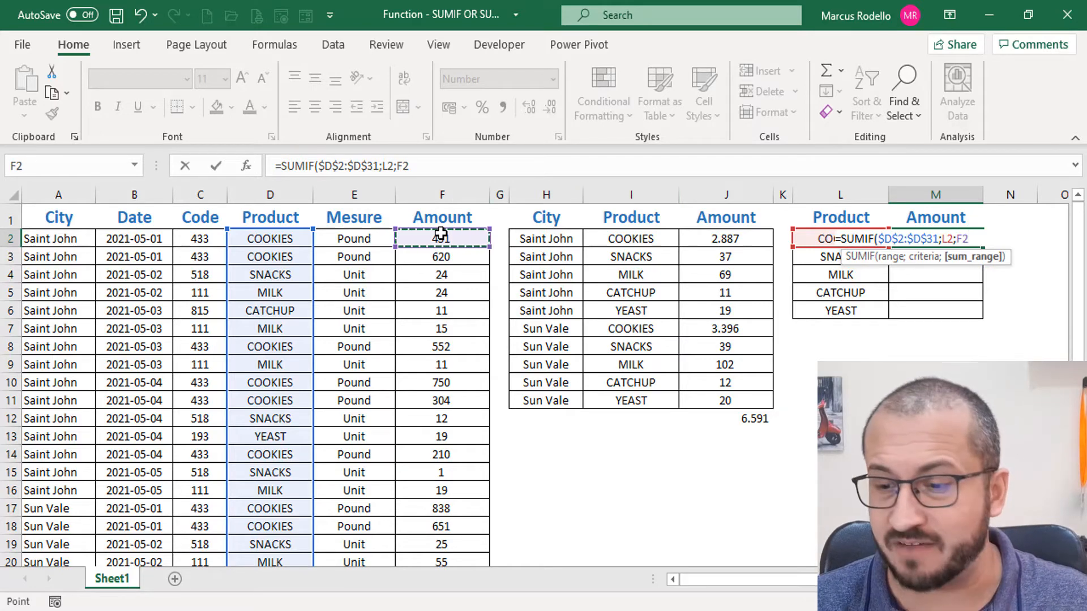
pyautogui.hotkey('ctrl', 'shift', 'Down')
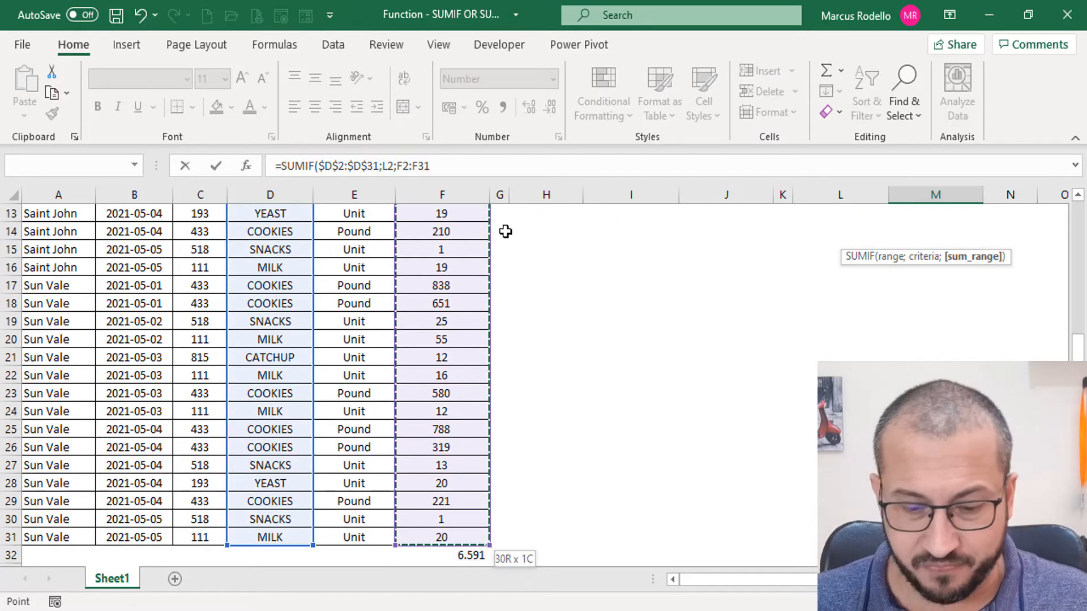
pyautogui.hotkey('shift', 'Up')
pyautogui.scroll(4, 504, 230)
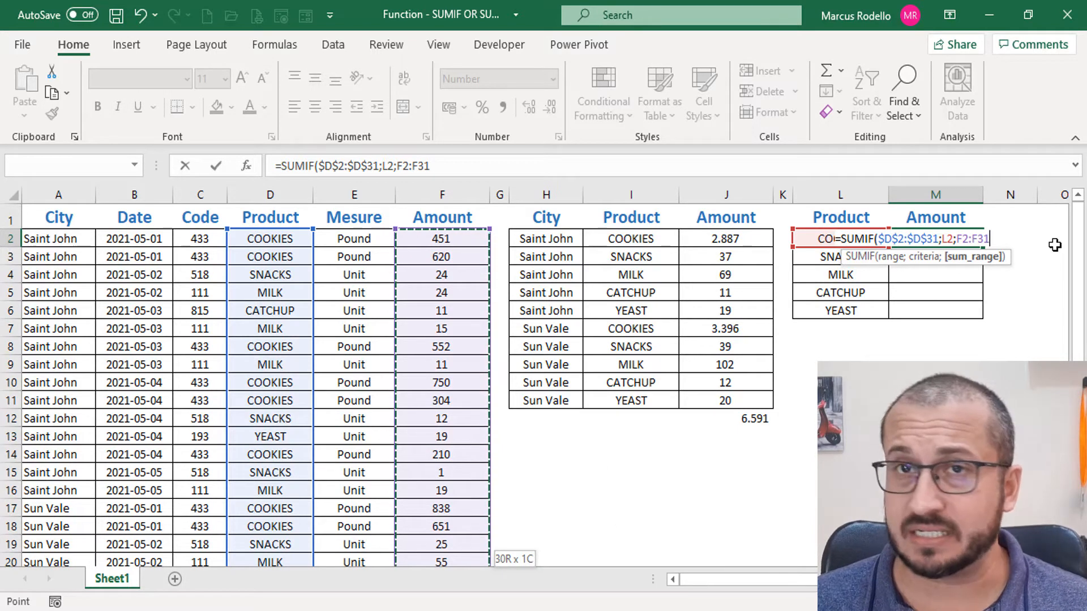
pyautogui.press('F4')
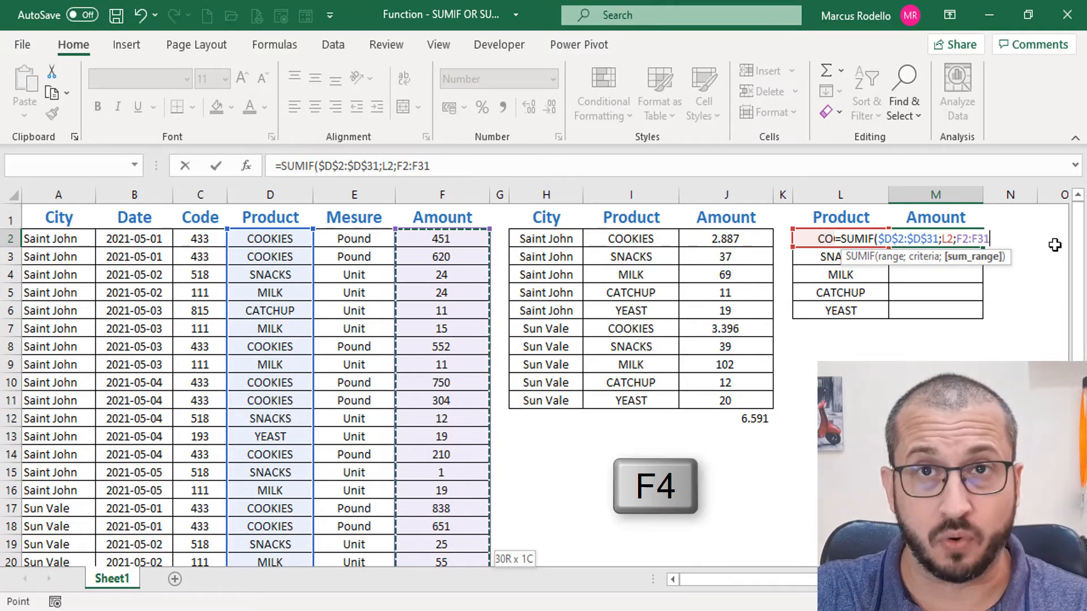
pyautogui.press('F4')
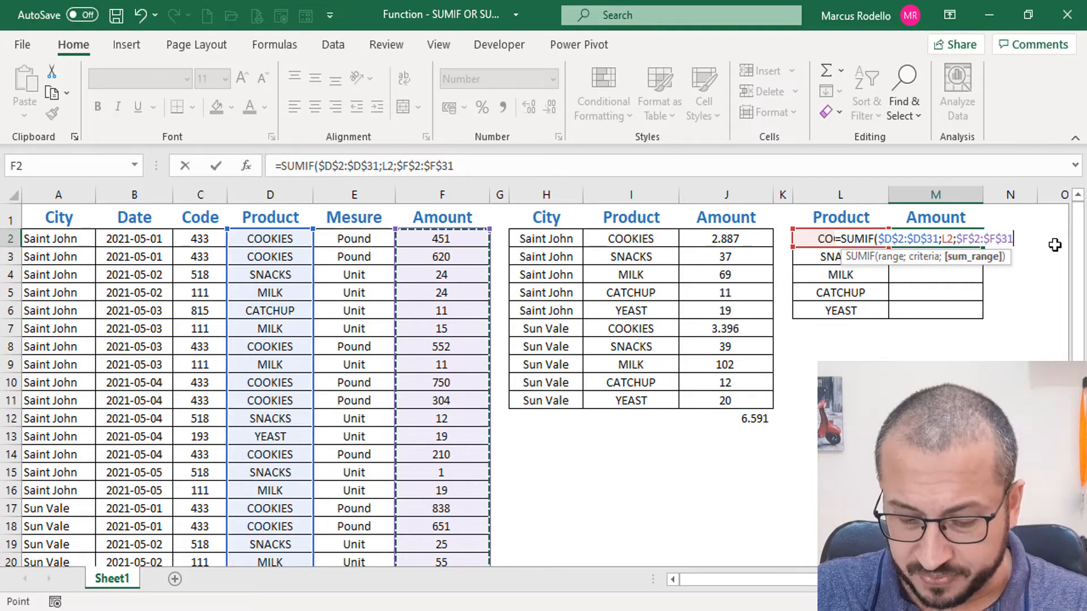
pyautogui.write(')')
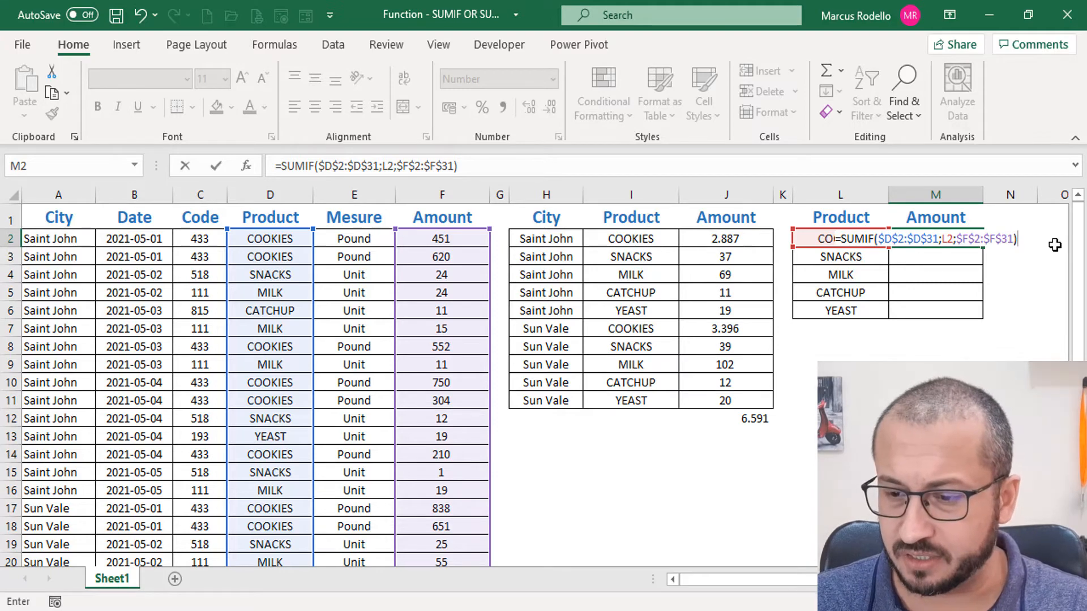
pyautogui.press('Return')
pyautogui.click(970, 238)
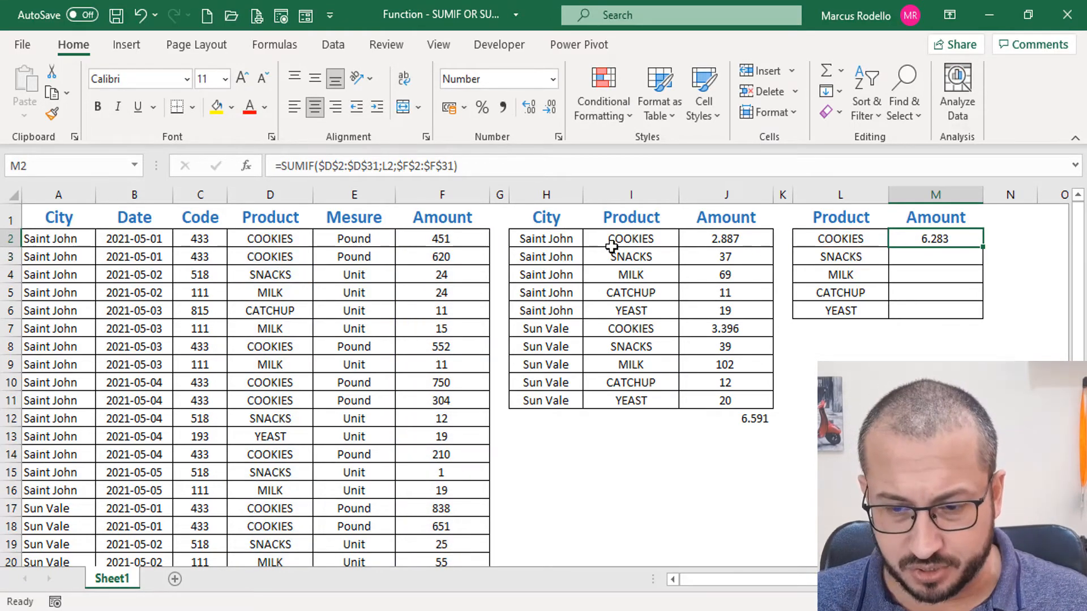
# - Select both COOKIES amounts, J2 and J7, together to check their sum against the SUMIF result in M2
pyautogui.click(702, 239)
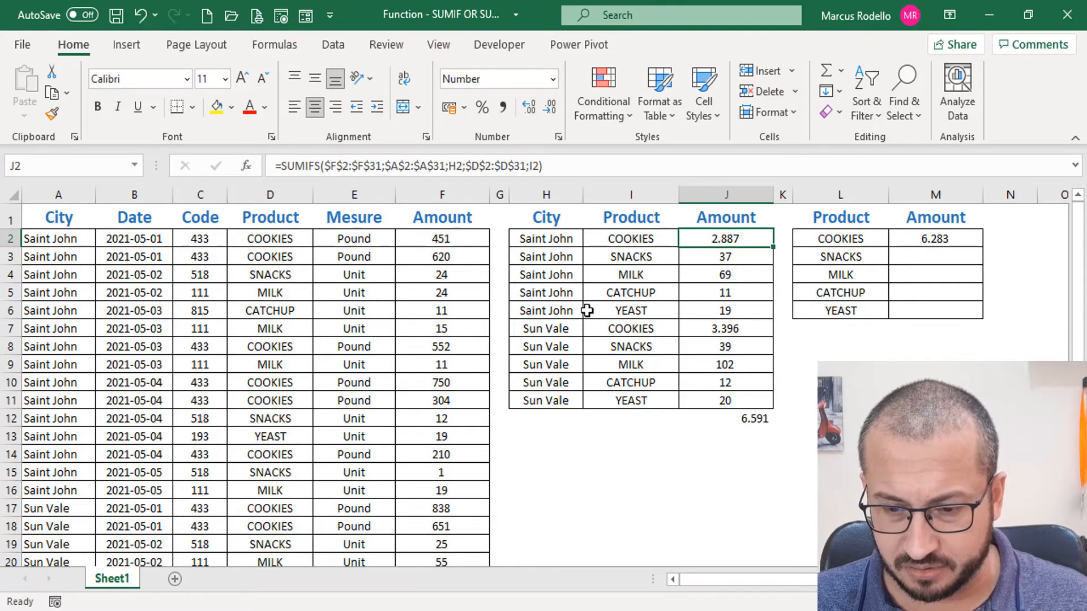
pyautogui.keyDown('ctrl'); pyautogui.click(724, 328); pyautogui.keyUp('ctrl')
pyautogui.click(842, 362)
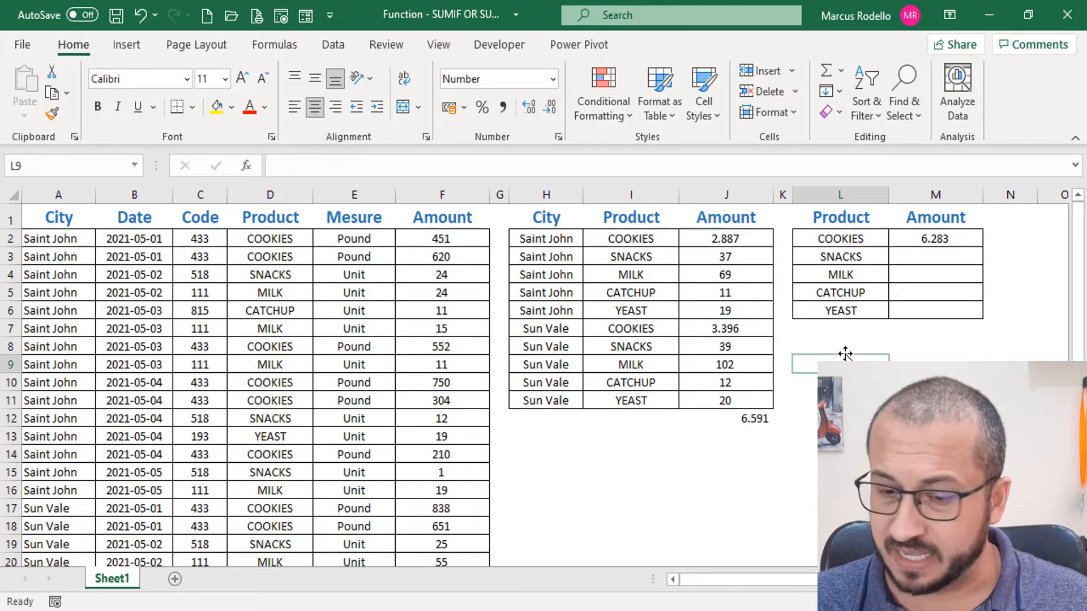
pyautogui.click(730, 239)
pyautogui.keyDown('ctrl'); pyautogui.click(719, 328); pyautogui.keyUp('ctrl')
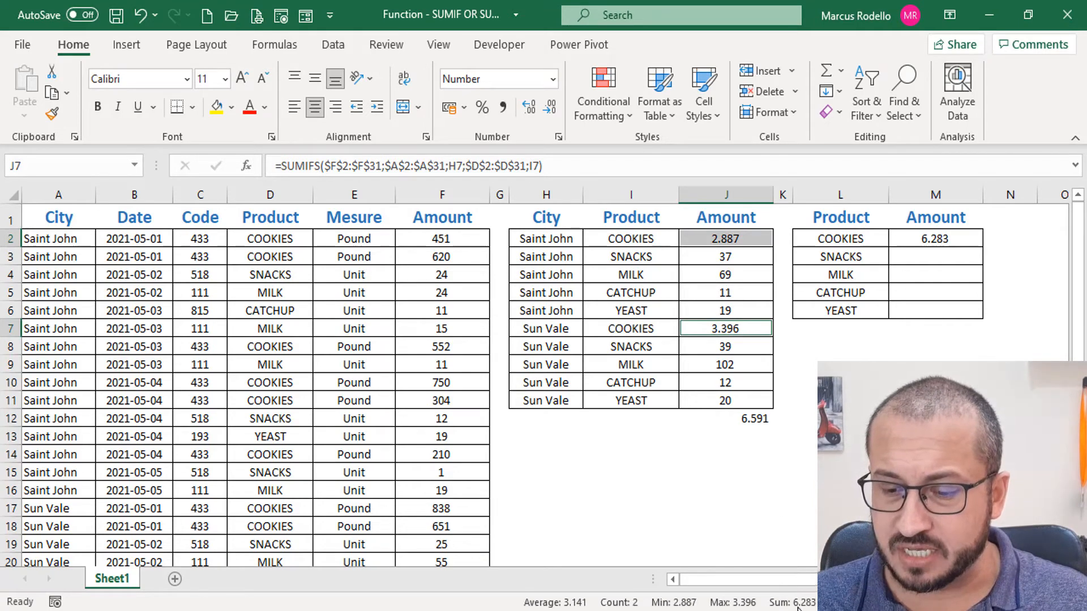
# - Fill the SUMIF formula from M2 down through M6 for the remaining products
pyautogui.click(955, 236)
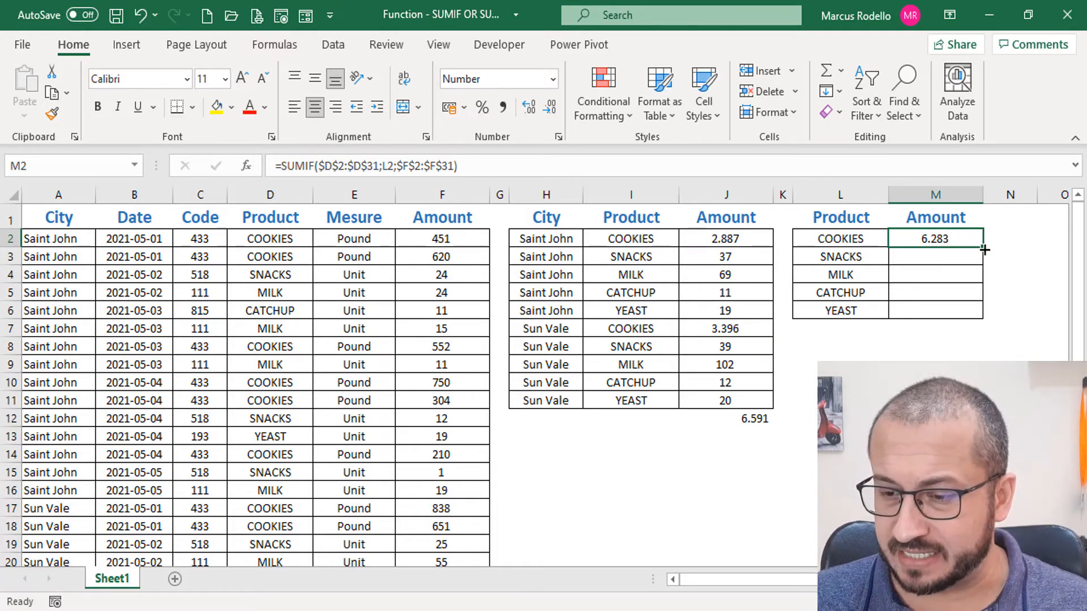
pyautogui.moveTo(983, 246); pyautogui.dragTo(983, 320)
pyautogui.click(956, 329)
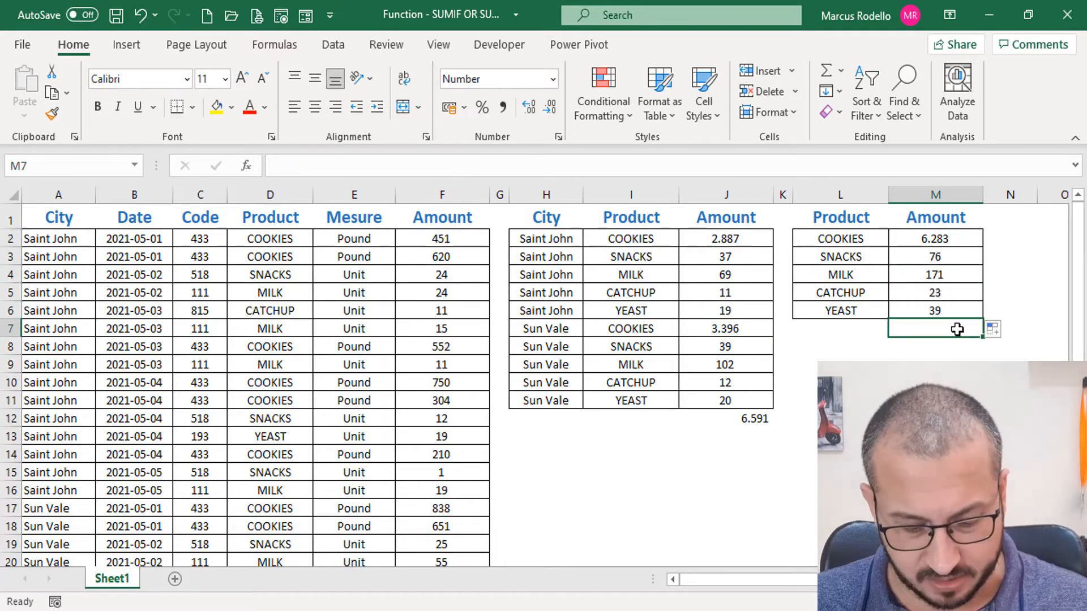
pyautogui.hotkey('alt', '=')
pyautogui.press('Return')
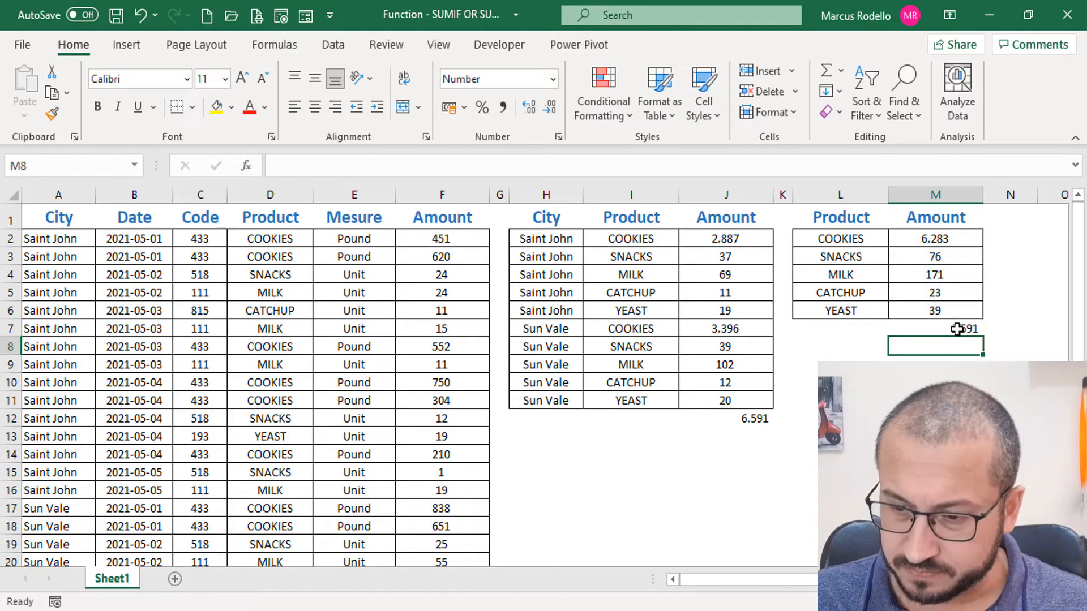
pyautogui.click(946, 328)
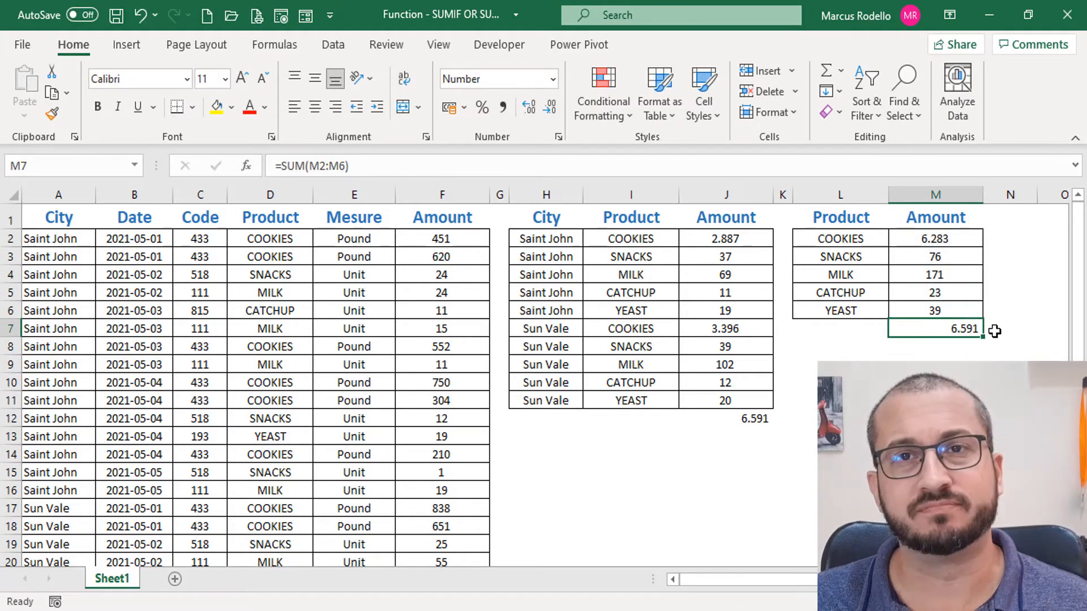
pyautogui.press('Delete')
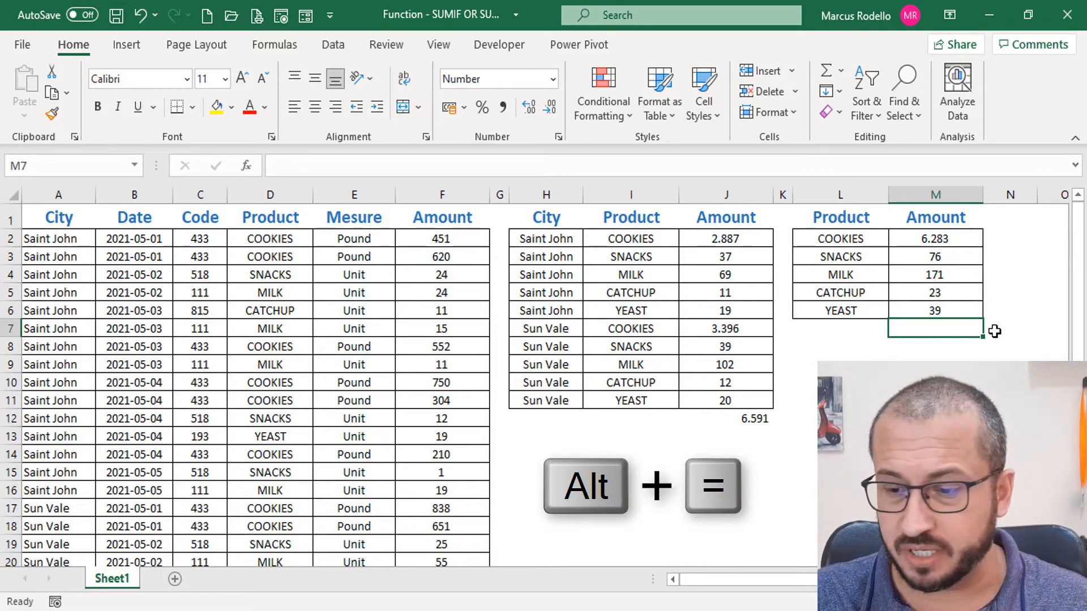
# - Total the product amounts M2:M6 in cell M7 with a SUM formula
pyautogui.hotkey('alt', '=')
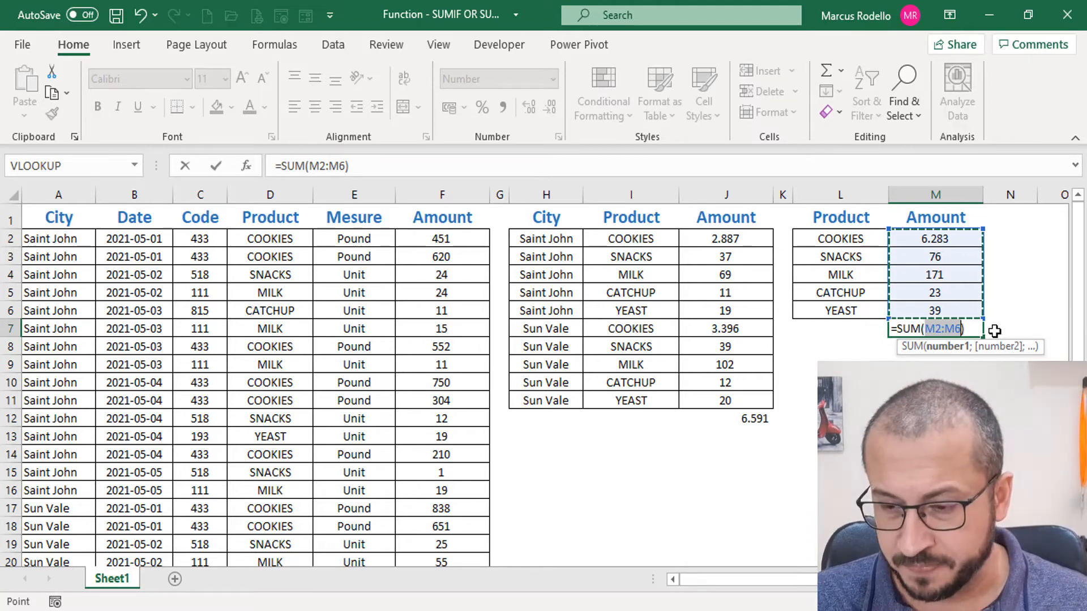
pyautogui.press('Return')
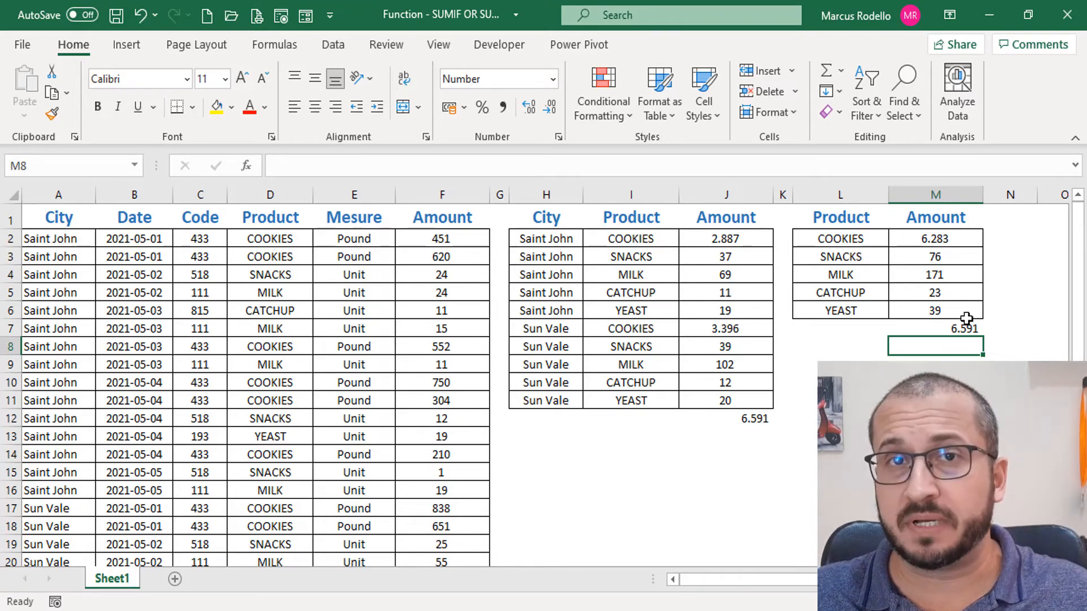
# - Compare the argument order of the SUMIF formula in M2 with the SUMIFS formula in J2, focusing on where the sum range stands
pyautogui.doubleClick(962, 238)
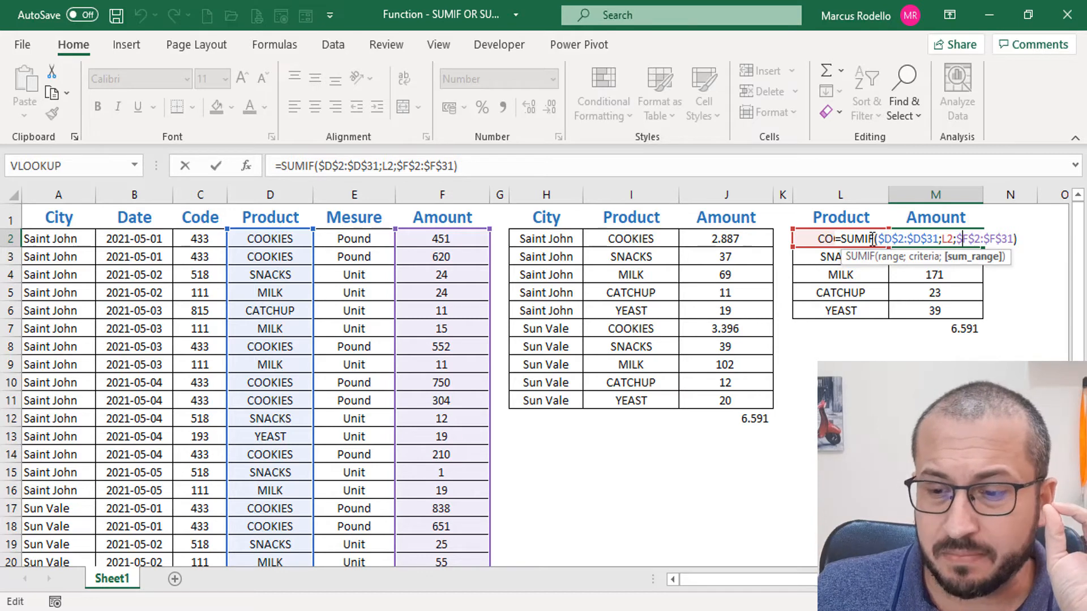
pyautogui.click(890, 239)
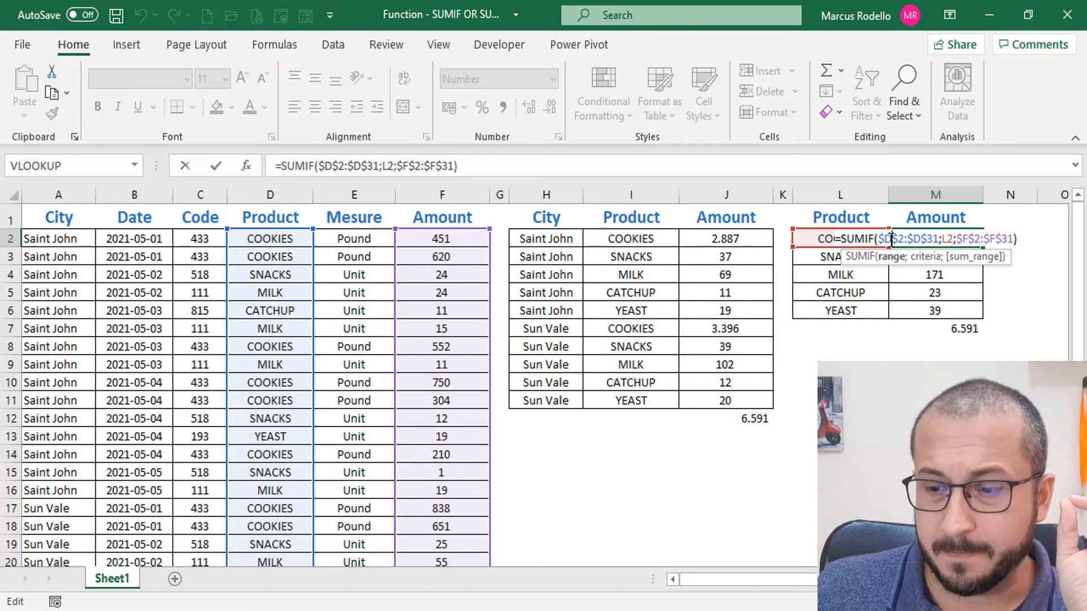
pyautogui.click(979, 235)
pyautogui.moveTo(957, 237); pyautogui.dragTo(995, 237)
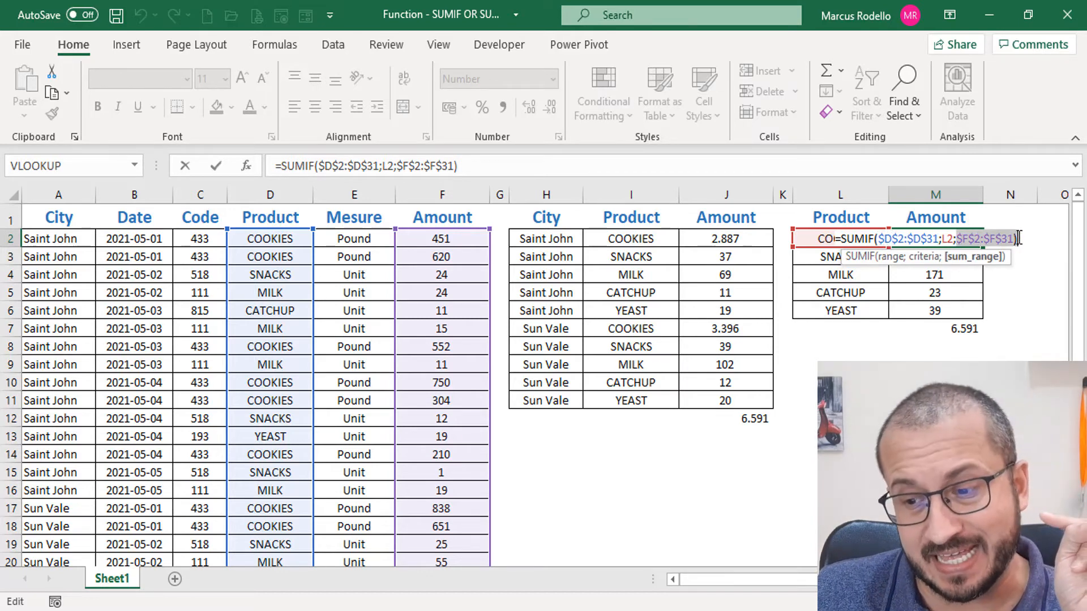
pyautogui.press('Escape')
pyautogui.doubleClick(757, 235)
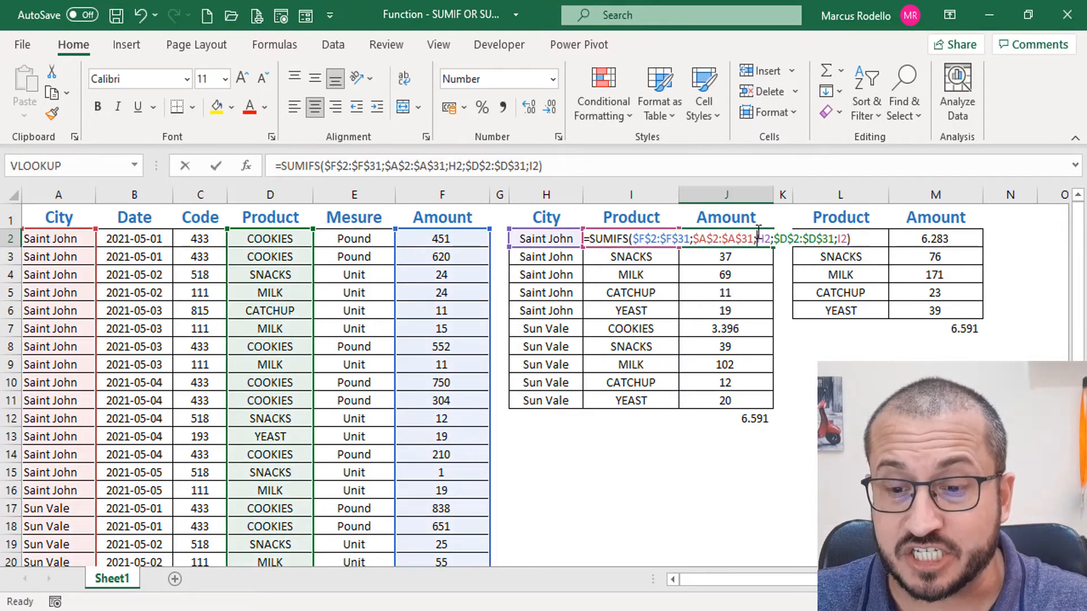
pyautogui.click(645, 238)
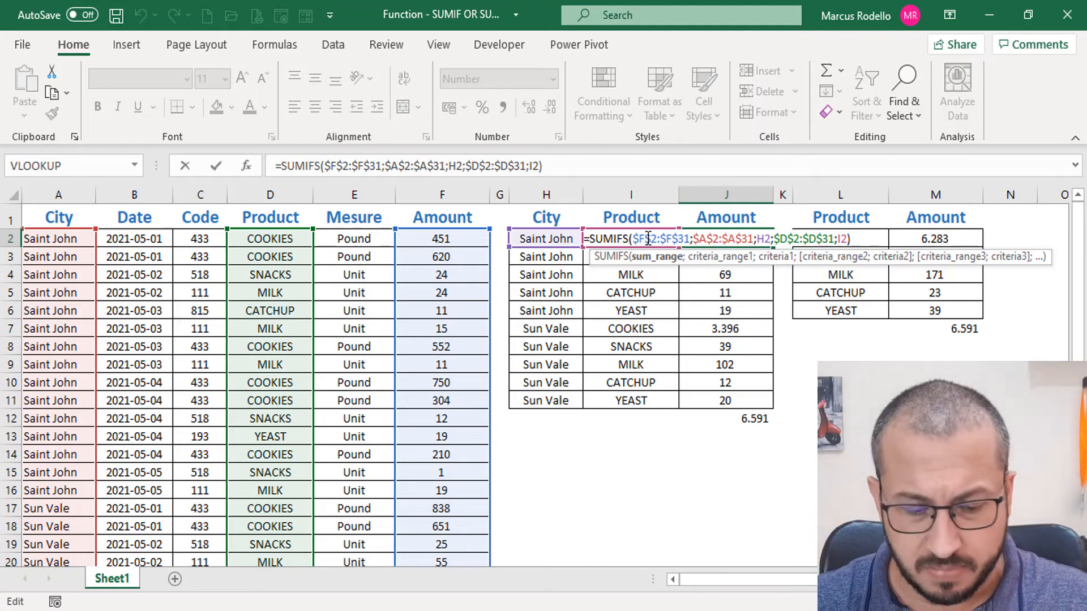
pyautogui.hotkey('ctrl', 'Return')
# - Highlight the function name inside the M2 SUMIF formula and inside the J2 SUMIFS formula to compare the two
pyautogui.doubleClick(971, 234)
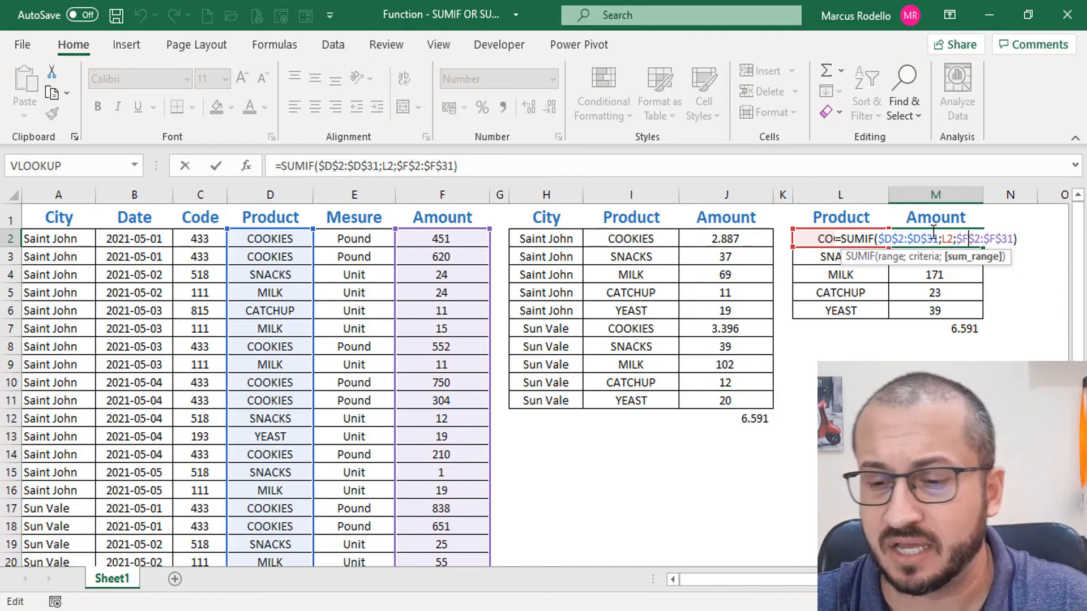
pyautogui.doubleClick(864, 240)
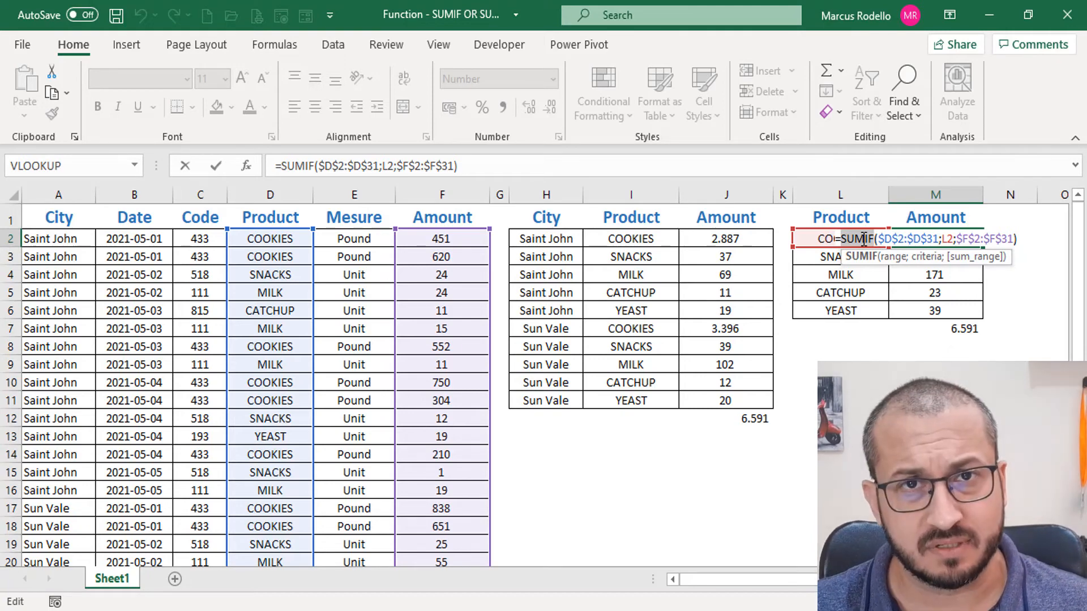
pyautogui.press('Escape')
pyautogui.click(735, 239)
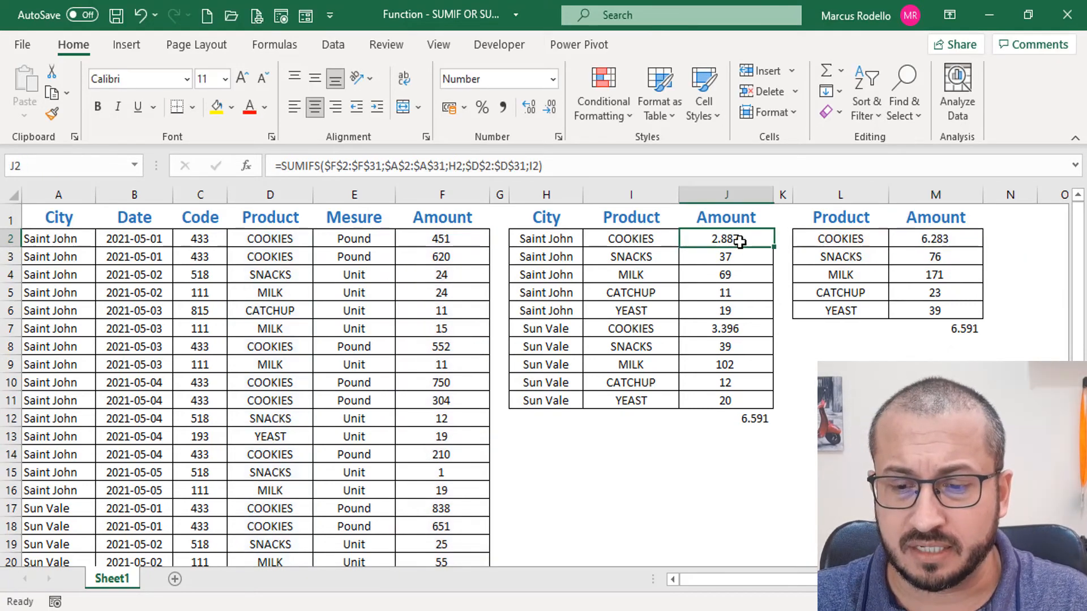
pyautogui.doubleClick(738, 239)
pyautogui.doubleClick(609, 239)
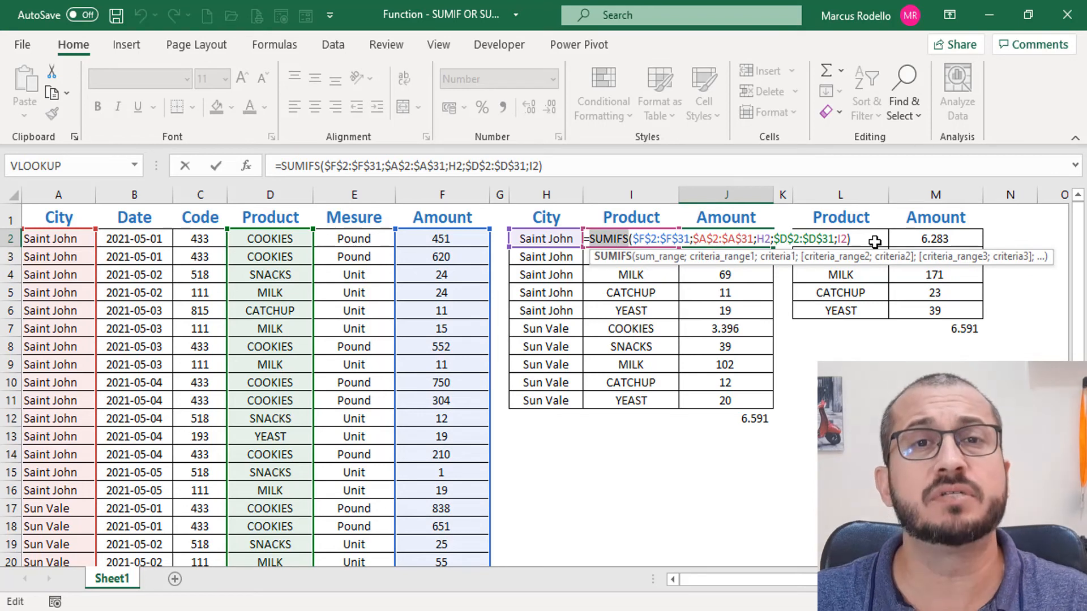